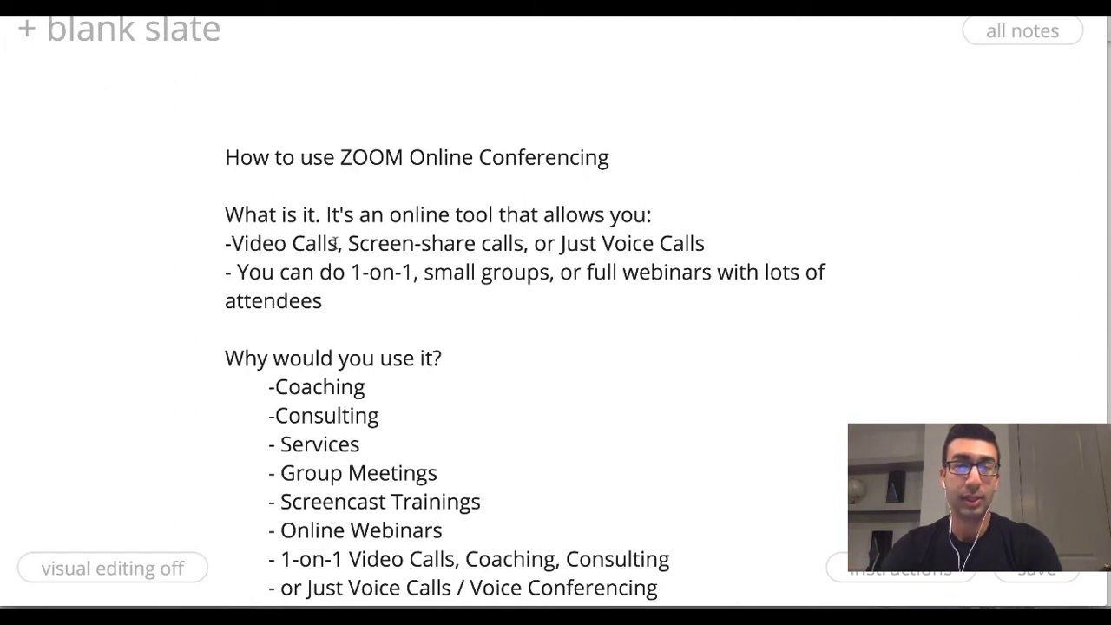
# Step: Highlight the Coaching, Consulting and Services use cases on the zoom.us homepage
pyautogui.scroll(-4, 732, 327)
pyautogui.scroll(1, 741, 332)
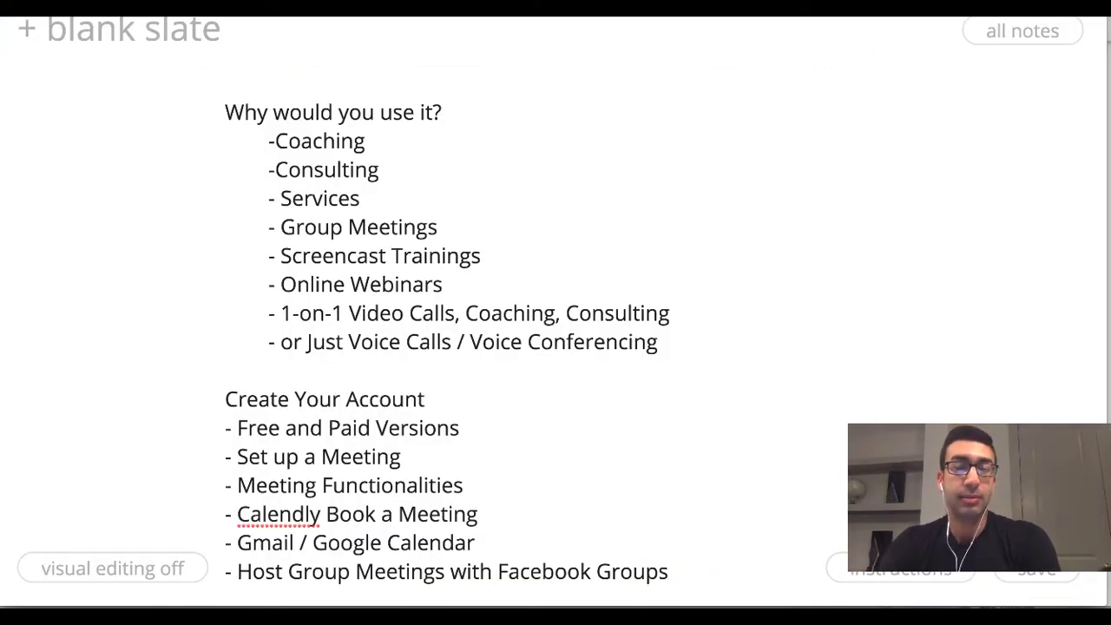
pyautogui.moveTo(395, 131); pyautogui.dragTo(271, 132)
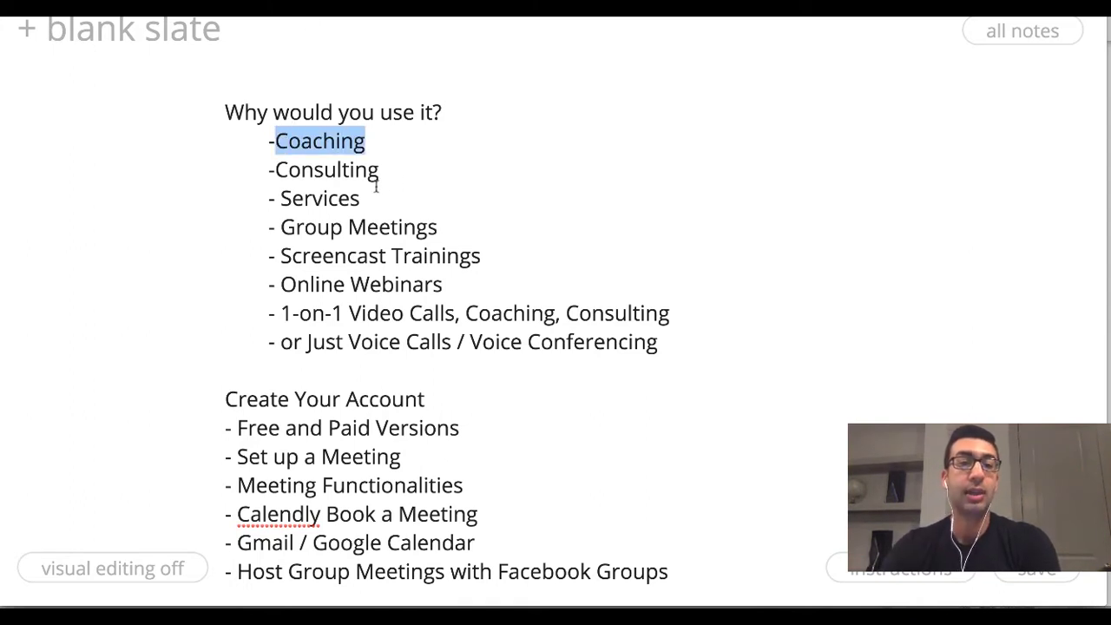
pyautogui.moveTo(388, 173); pyautogui.dragTo(244, 173)
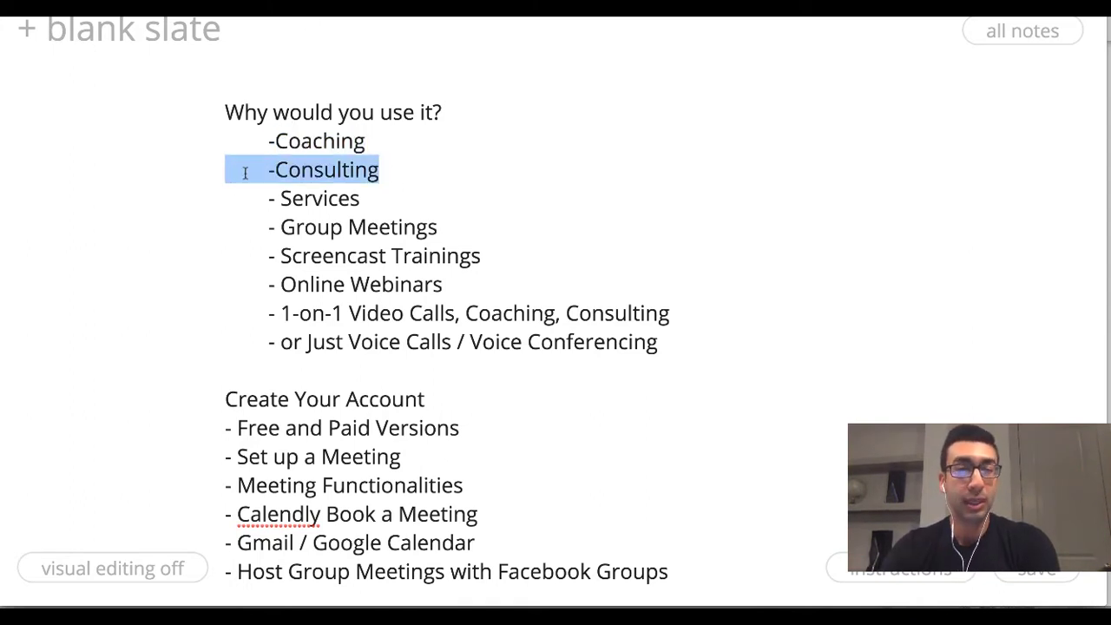
pyautogui.click(378, 200)
pyautogui.moveTo(466, 198); pyautogui.dragTo(240, 200)
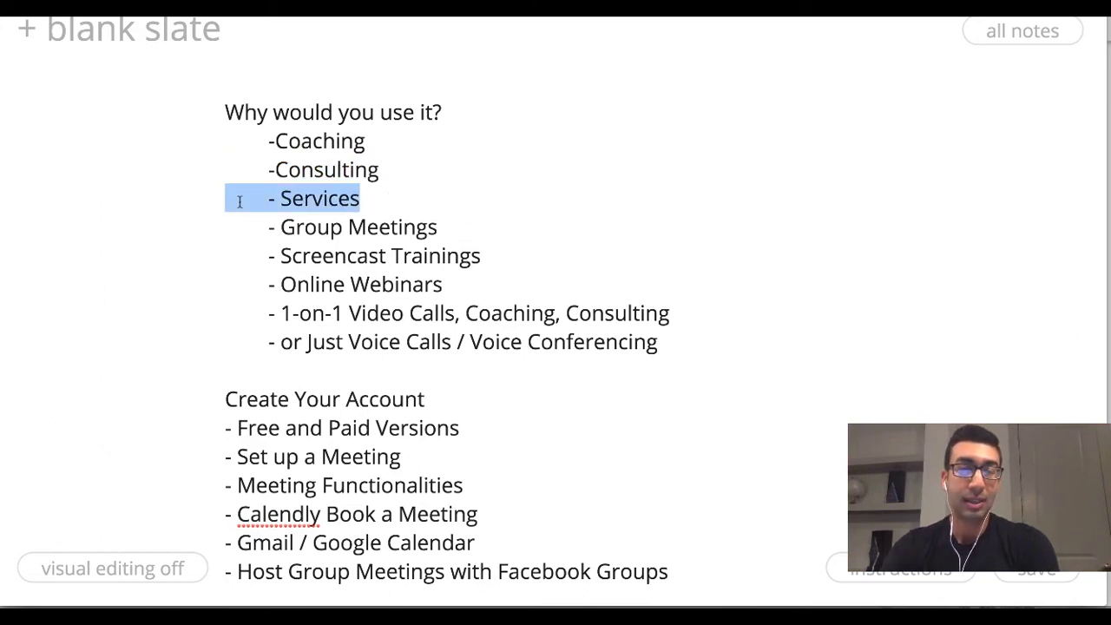
pyautogui.click(369, 202)
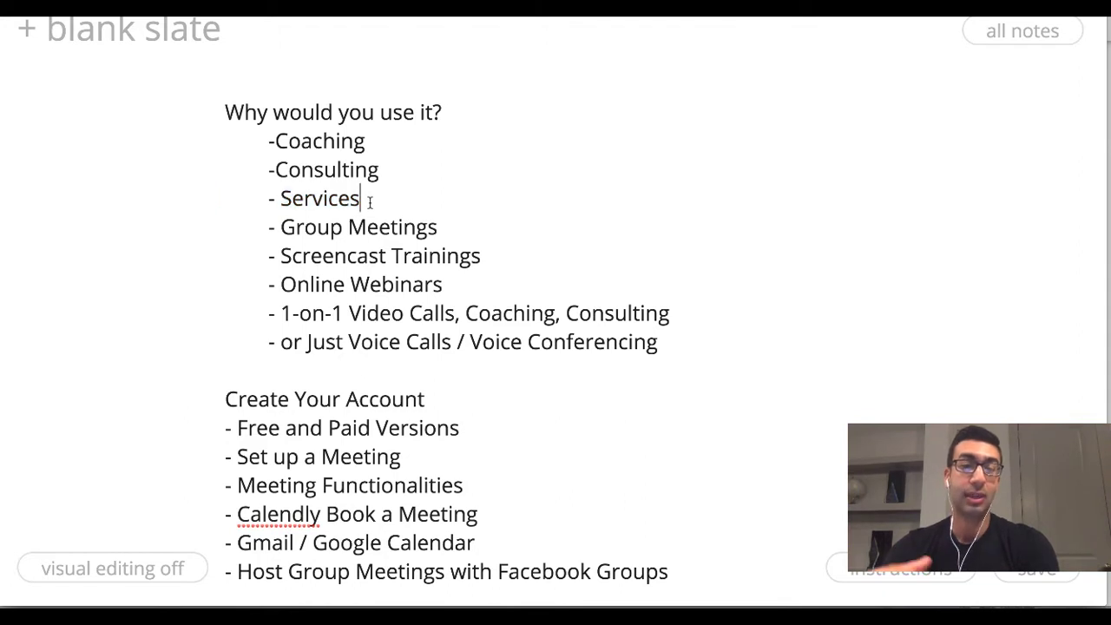
# Step: Highlight the Group Meetings, Screencast Trainings, 1-on-1 Video Calls and Just Voice Calls lines
pyautogui.scroll(-1, 318, 207)
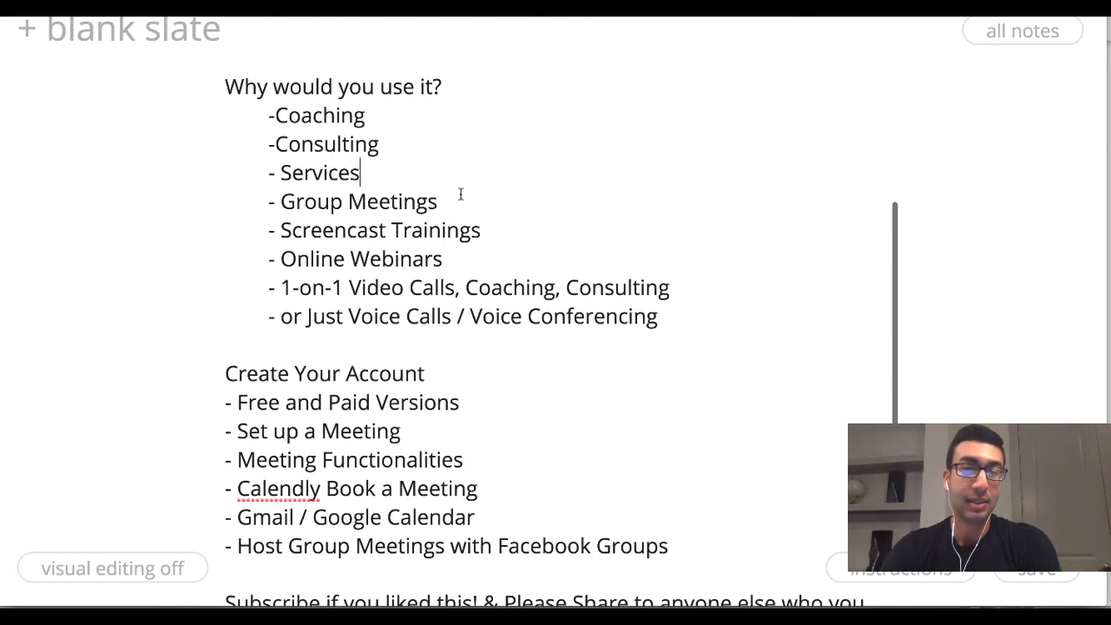
pyautogui.moveTo(438, 201); pyautogui.dragTo(173, 204)
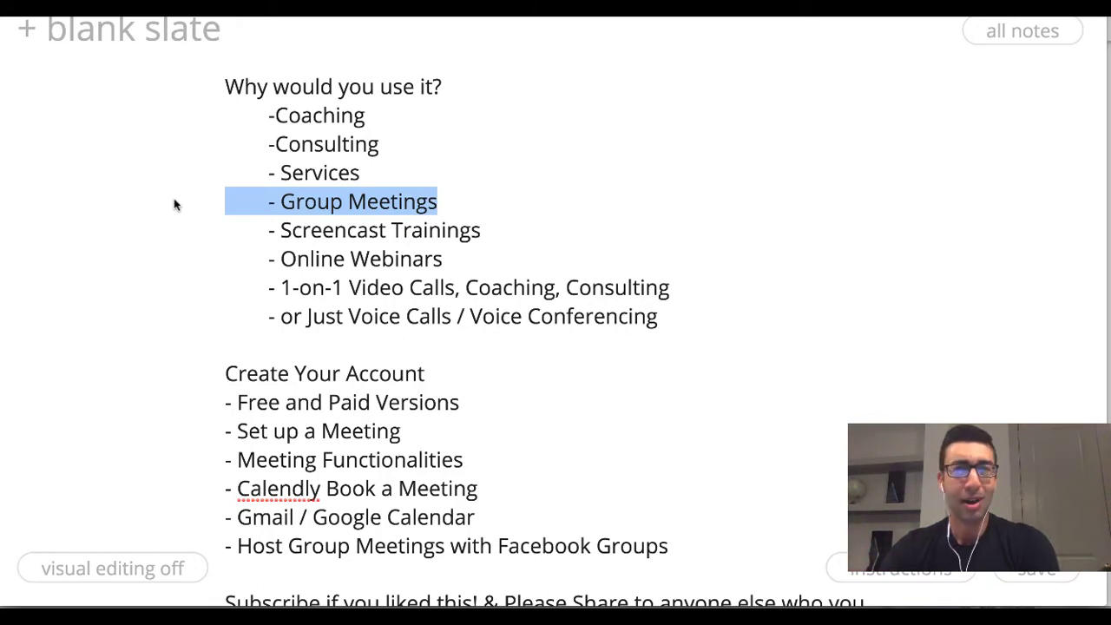
pyautogui.click(468, 199)
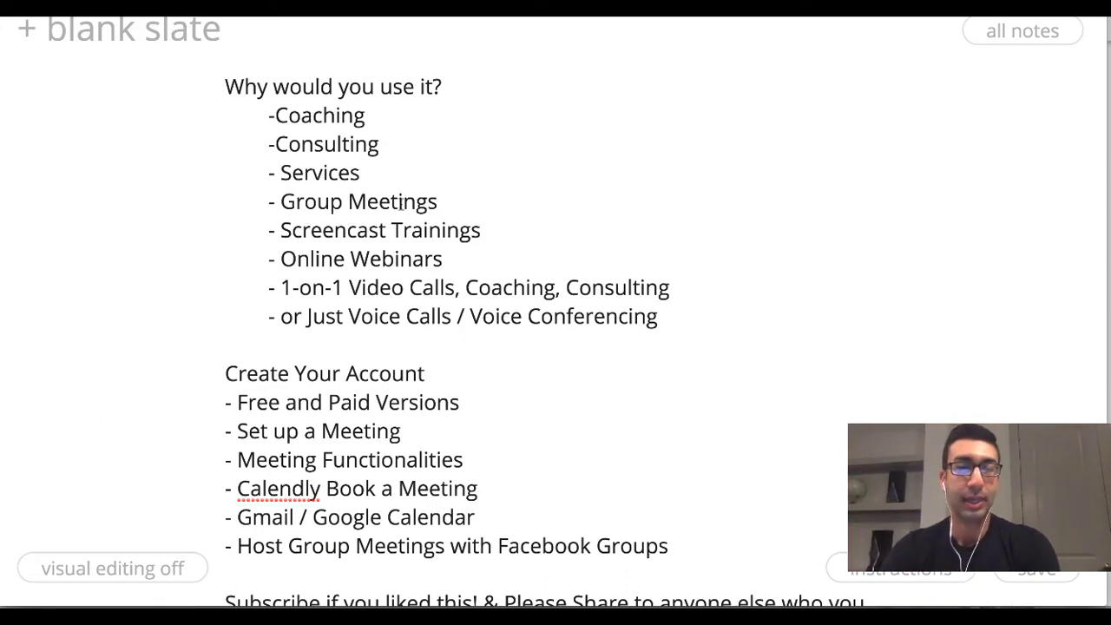
pyautogui.press('Down')
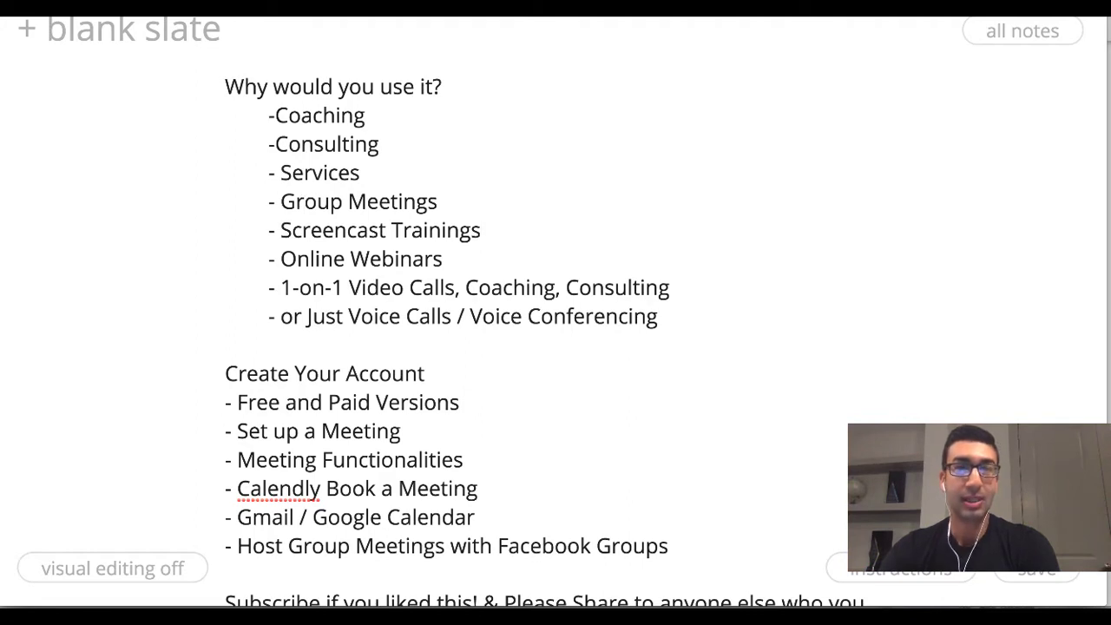
pyautogui.scroll(-1, 269, 202)
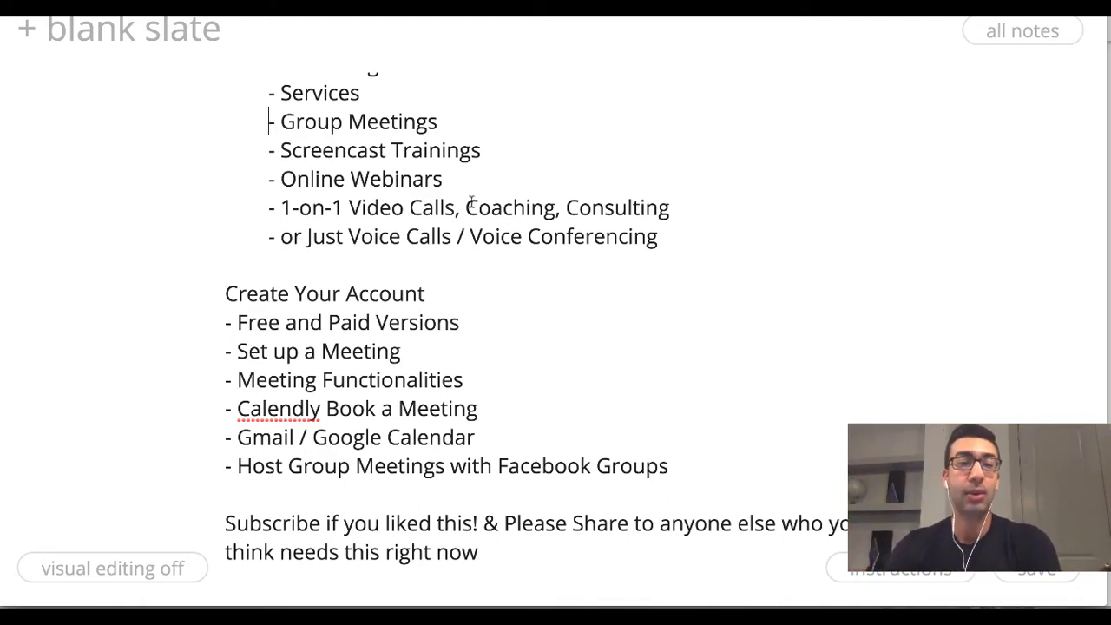
pyautogui.scroll(-2, 451, 178)
pyautogui.click(281, 151)
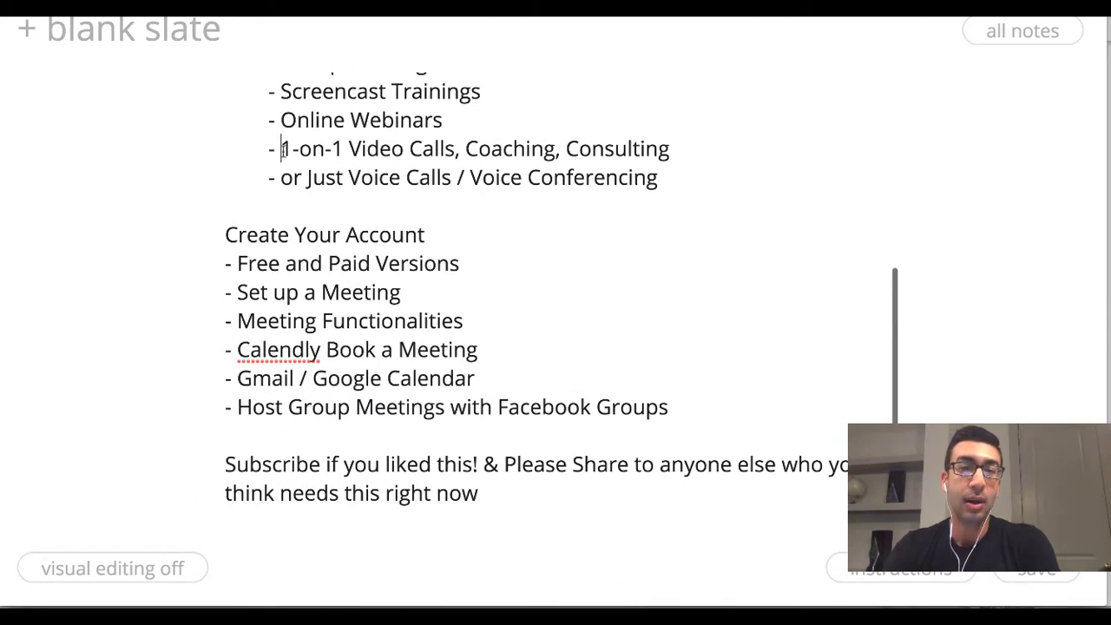
pyautogui.scroll(-2, 355, 174)
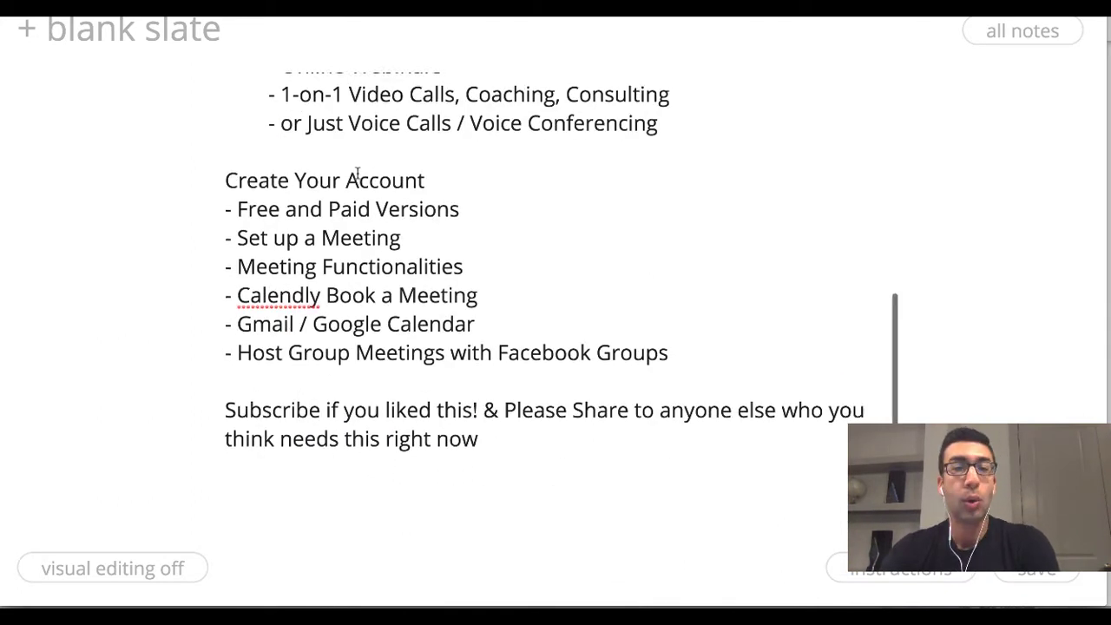
pyautogui.scroll(3, 280, 174)
pyautogui.moveTo(293, 203); pyautogui.dragTo(454, 203)
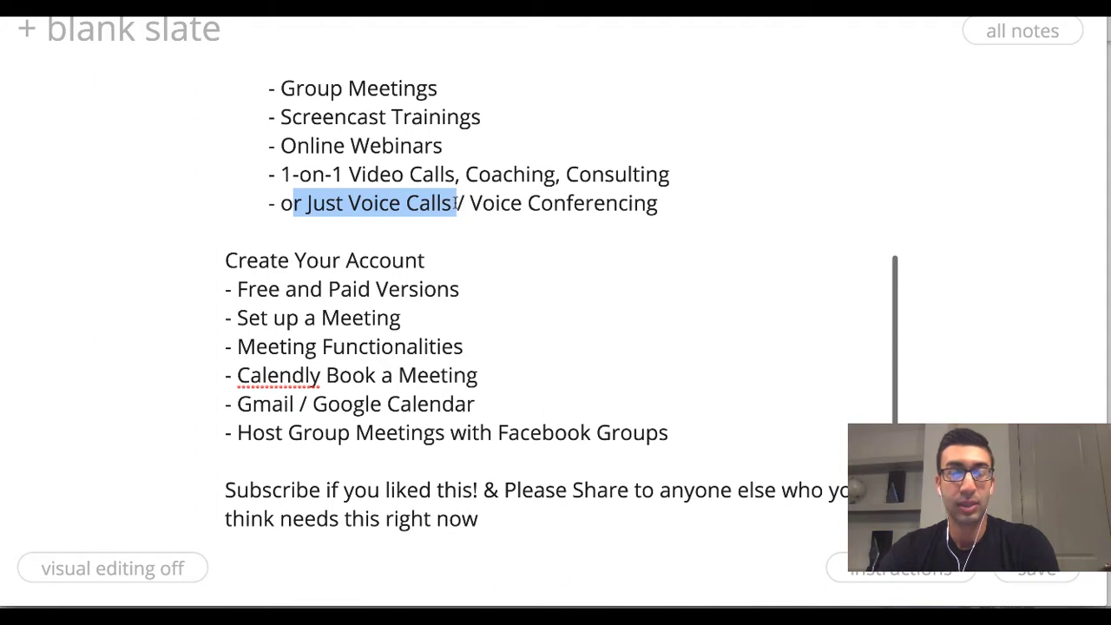
pyautogui.click(469, 203)
pyautogui.scroll(3, 277, 390)
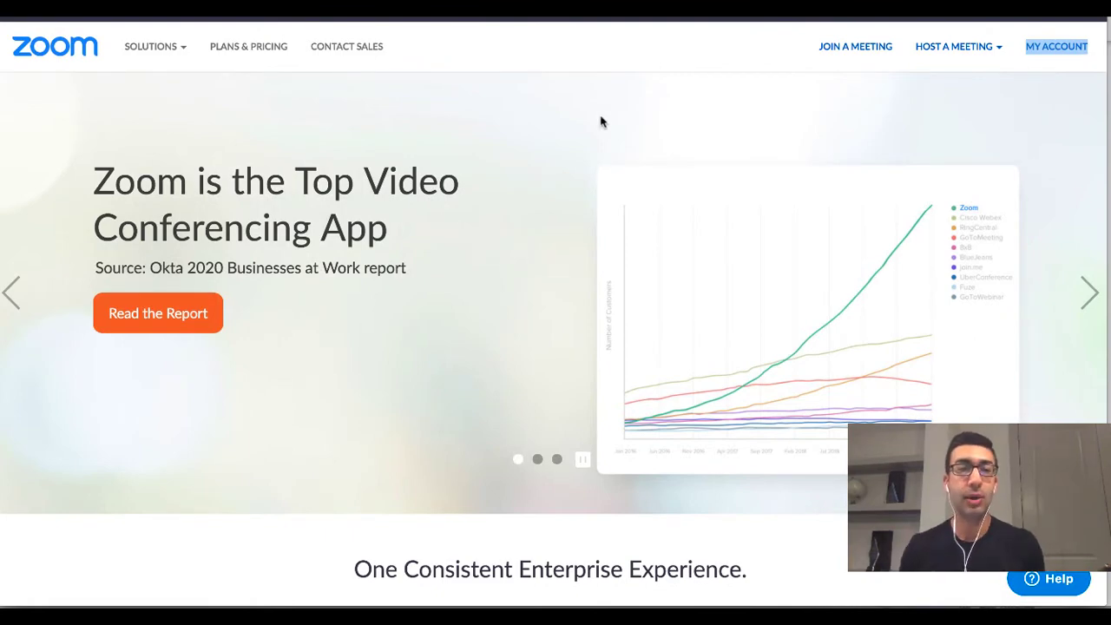
# Step: Point out the join-meeting link, then reveal the HOST A MEETING dropdown options
pyautogui.scroll(-4, 894, 259)
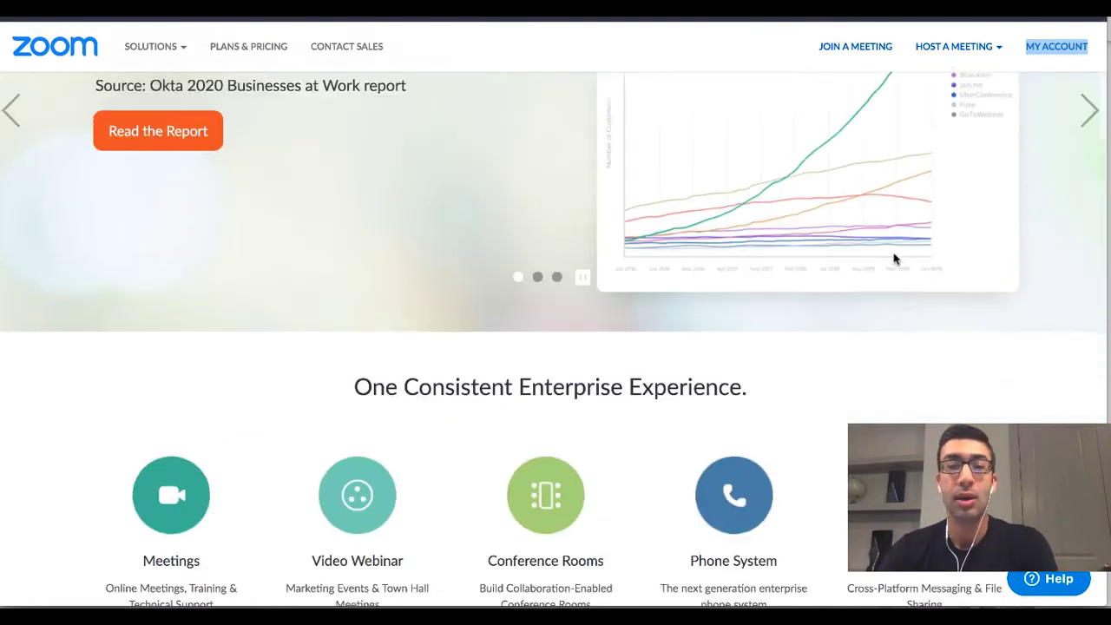
pyautogui.scroll(-4, 894, 258)
pyautogui.scroll(10, 880, 308)
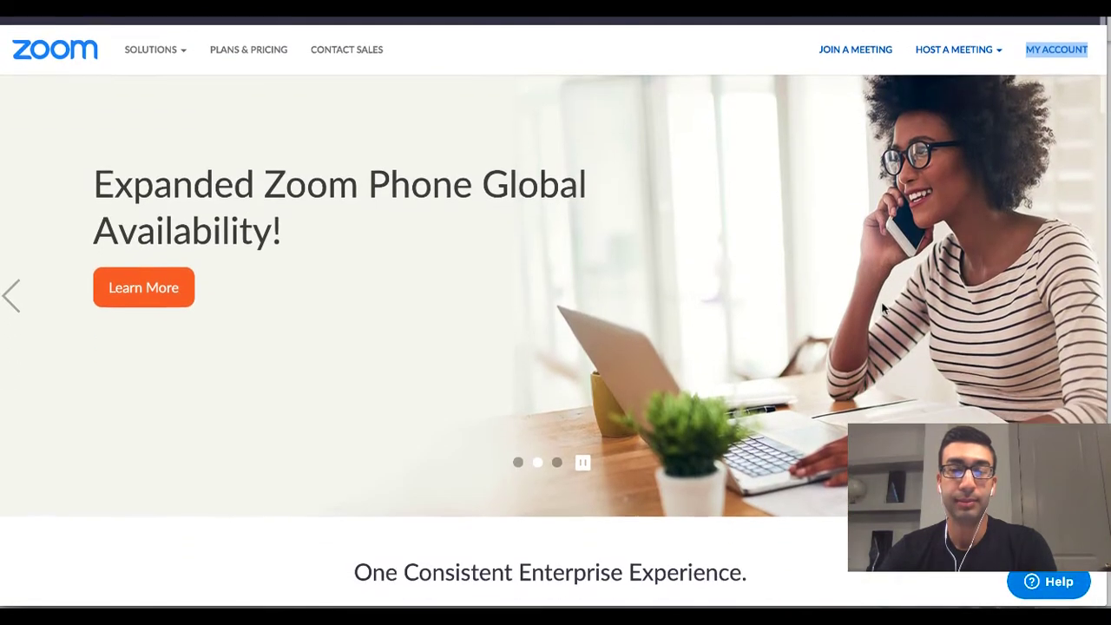
pyautogui.click(751, 45)
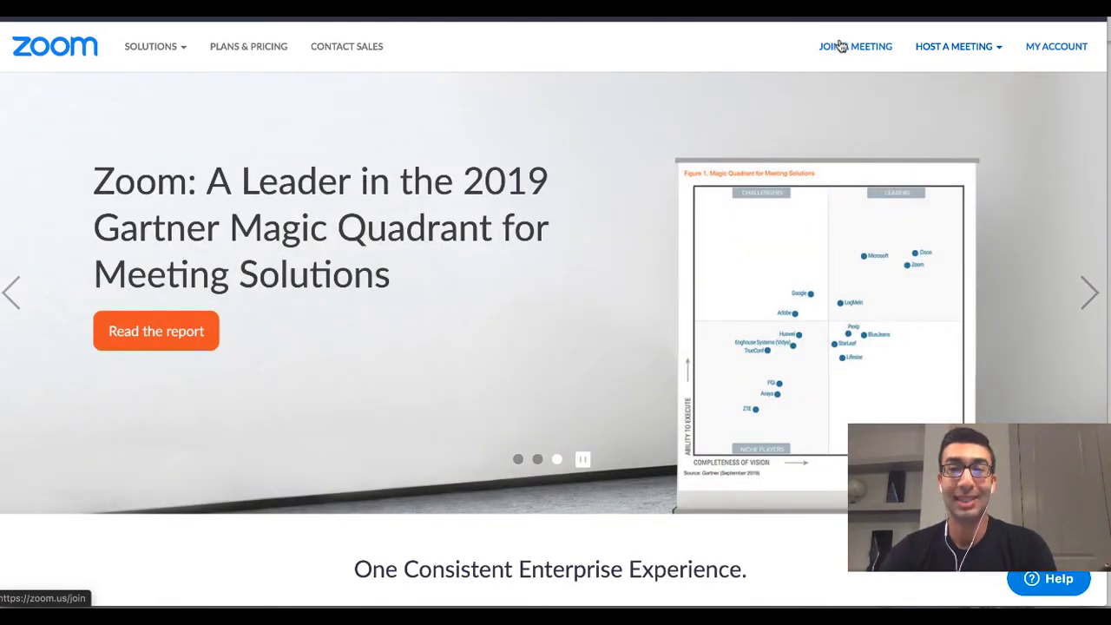
pyautogui.moveTo(838, 47); pyautogui.dragTo(858, 47)
pyautogui.rightClick(859, 48)
pyautogui.click(911, 51)
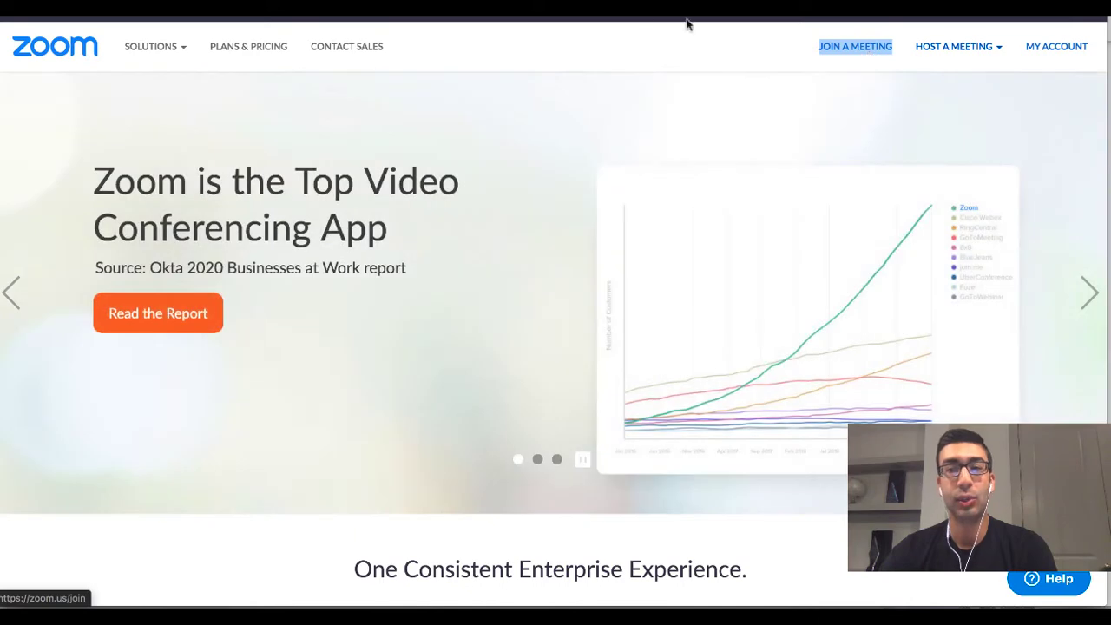
pyautogui.click(621, 44)
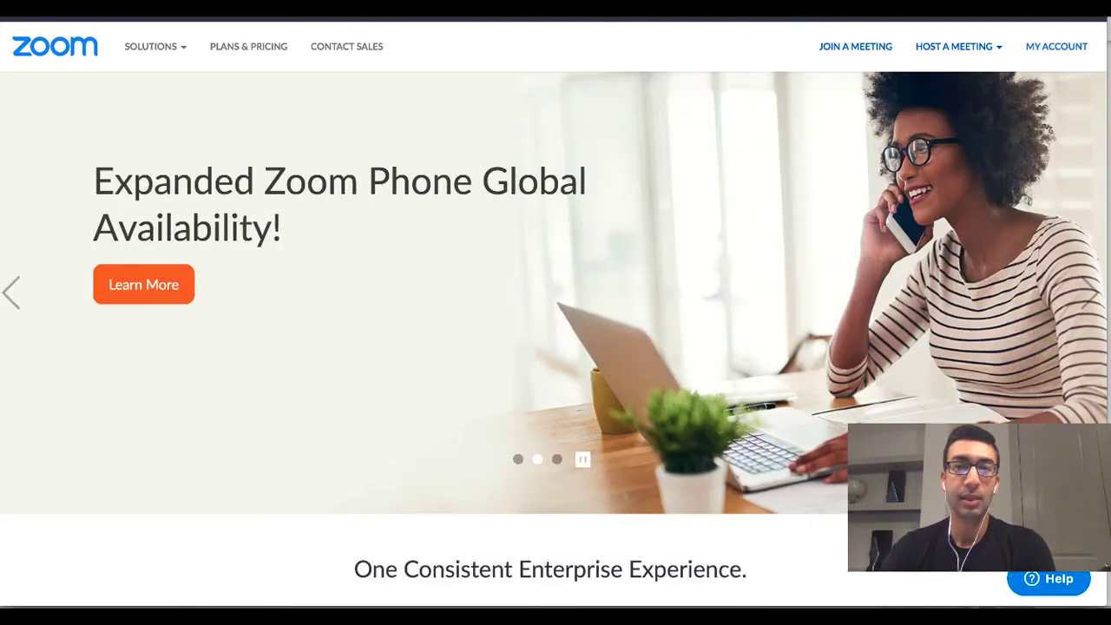
pyautogui.moveTo(949, 47)
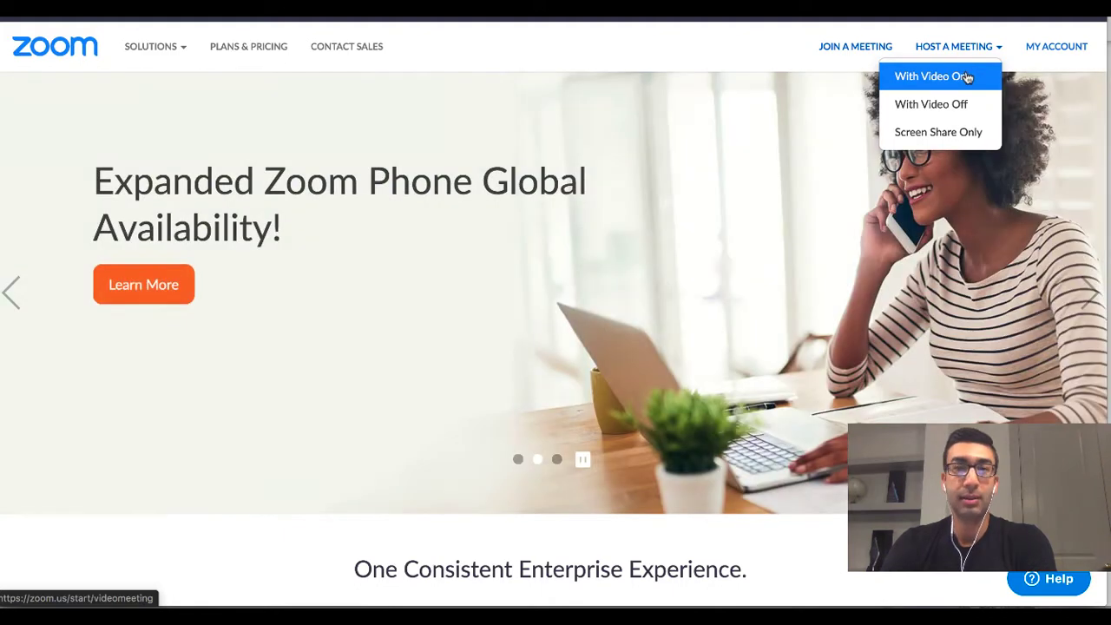
# Step: Host a new meeting With Video On and let the browser launch the Zoom app
pyautogui.moveTo(948, 52)
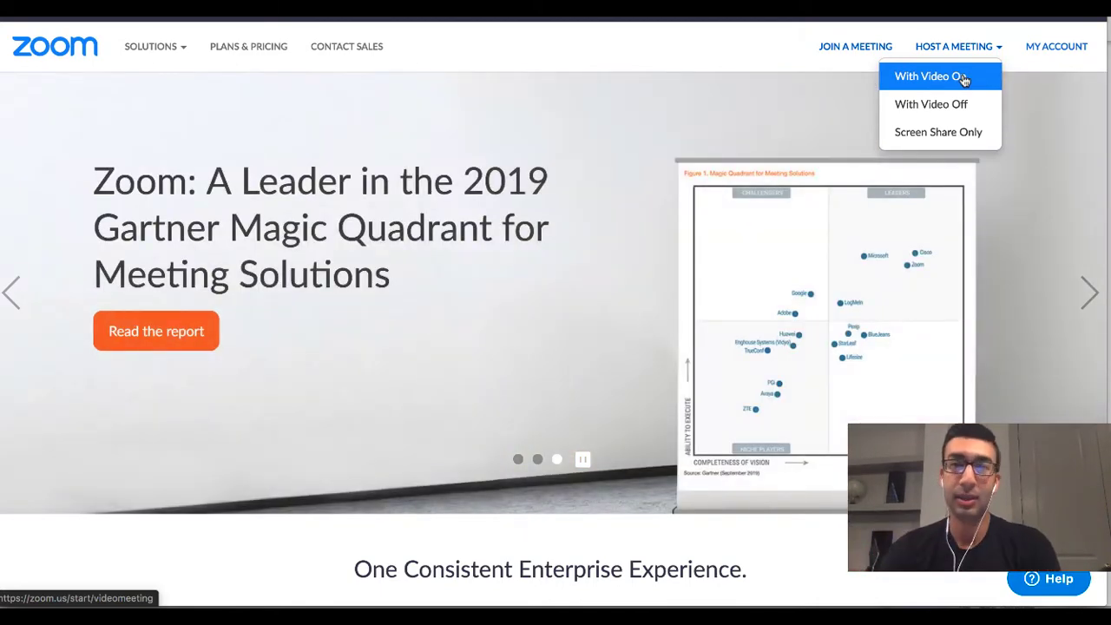
pyautogui.click(963, 79)
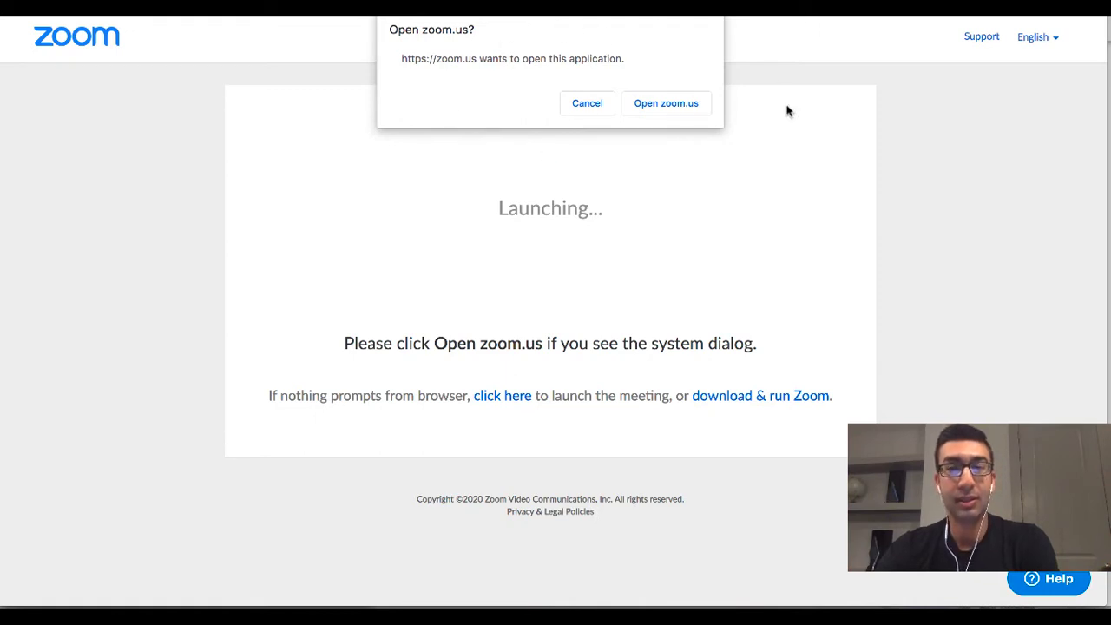
pyautogui.click(672, 104)
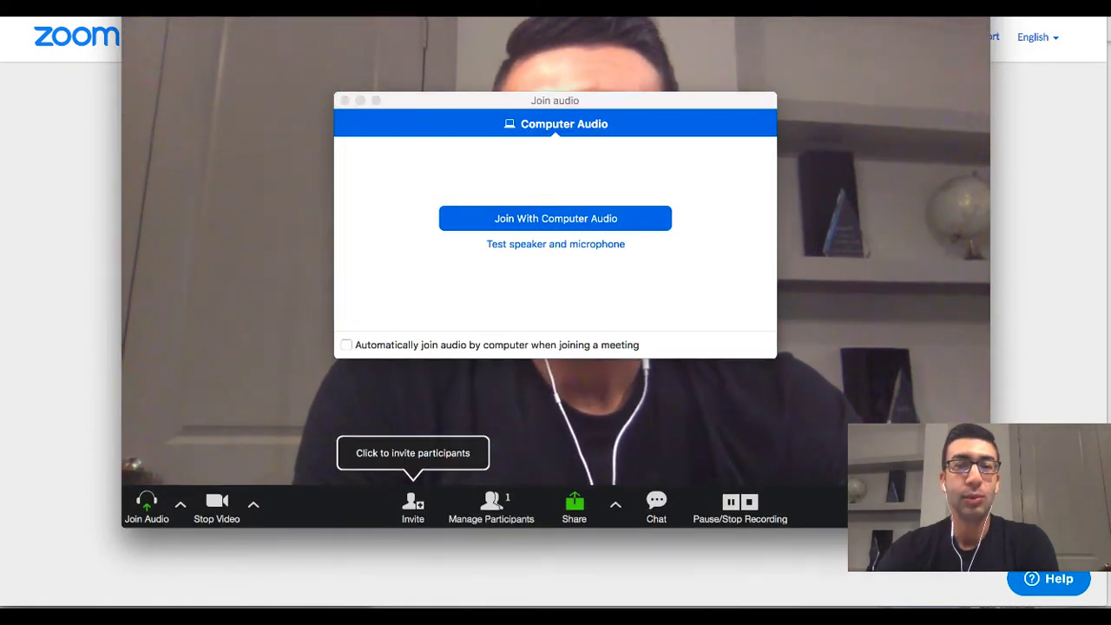
# Step: Shrink the meeting window and place it on the left, with the audio prompt beside it
pyautogui.moveTo(127, 28); pyautogui.dragTo(380, 152)
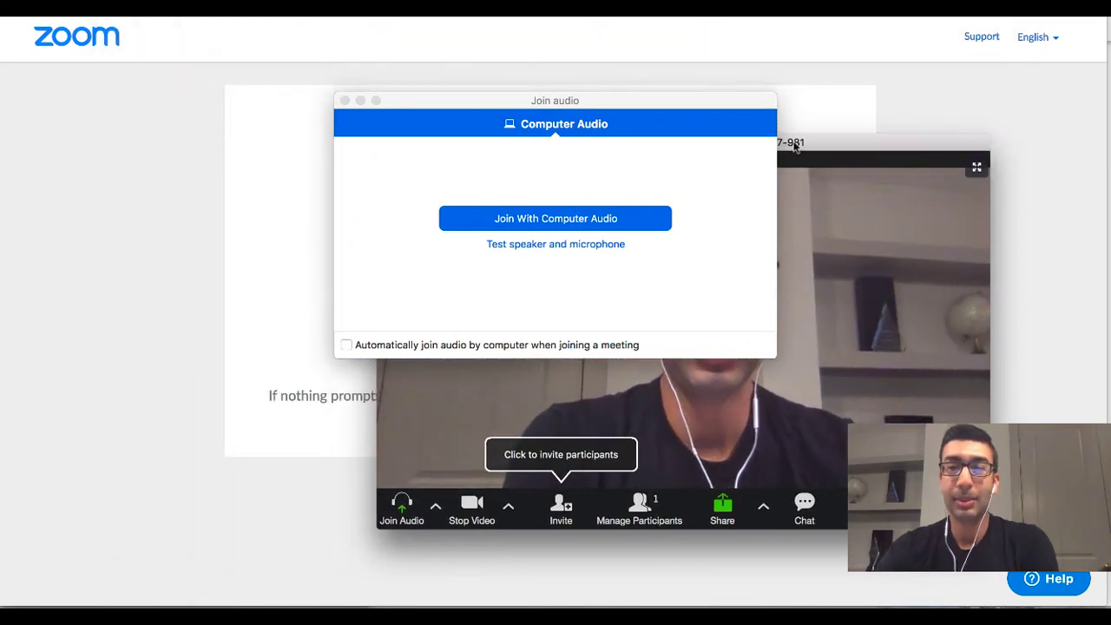
pyautogui.moveTo(946, 159); pyautogui.dragTo(815, 76)
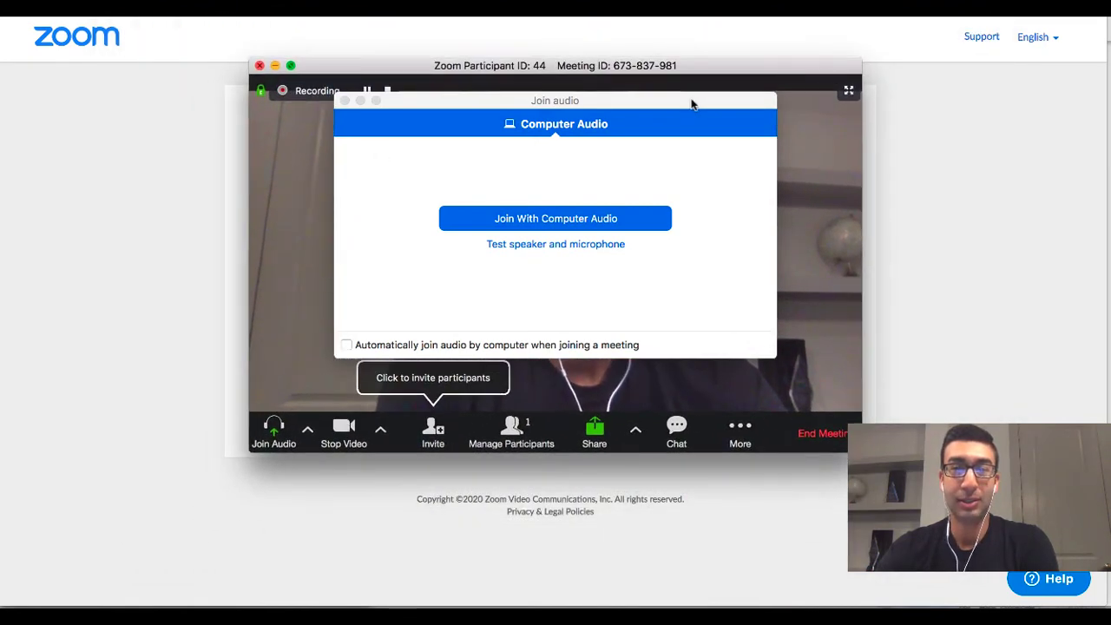
pyautogui.moveTo(691, 104); pyautogui.dragTo(998, 174)
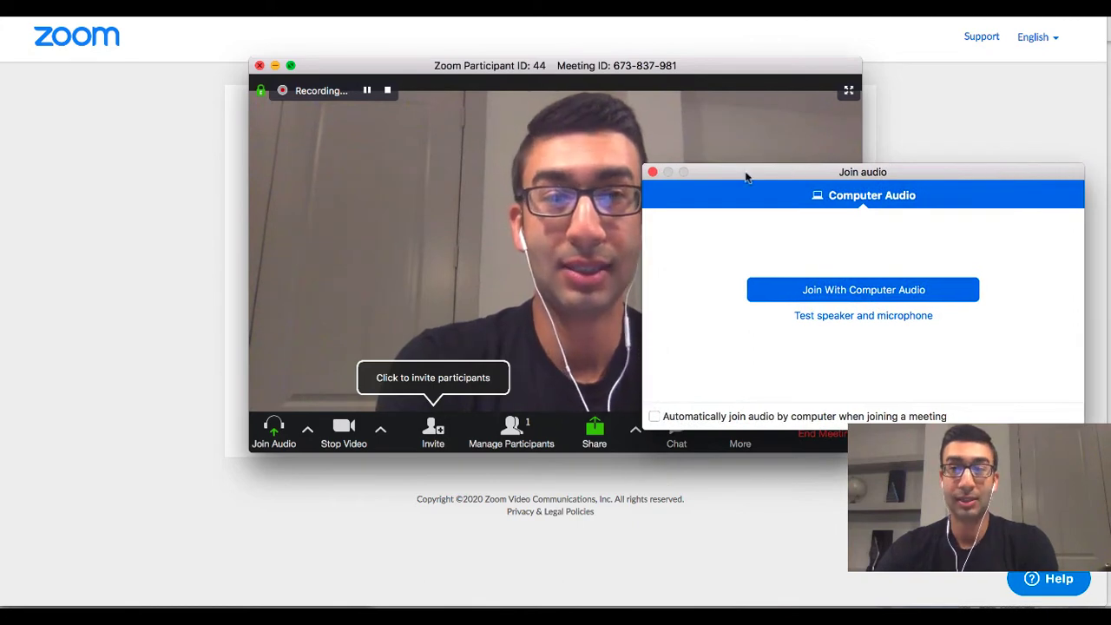
pyautogui.moveTo(833, 167); pyautogui.dragTo(800, 129)
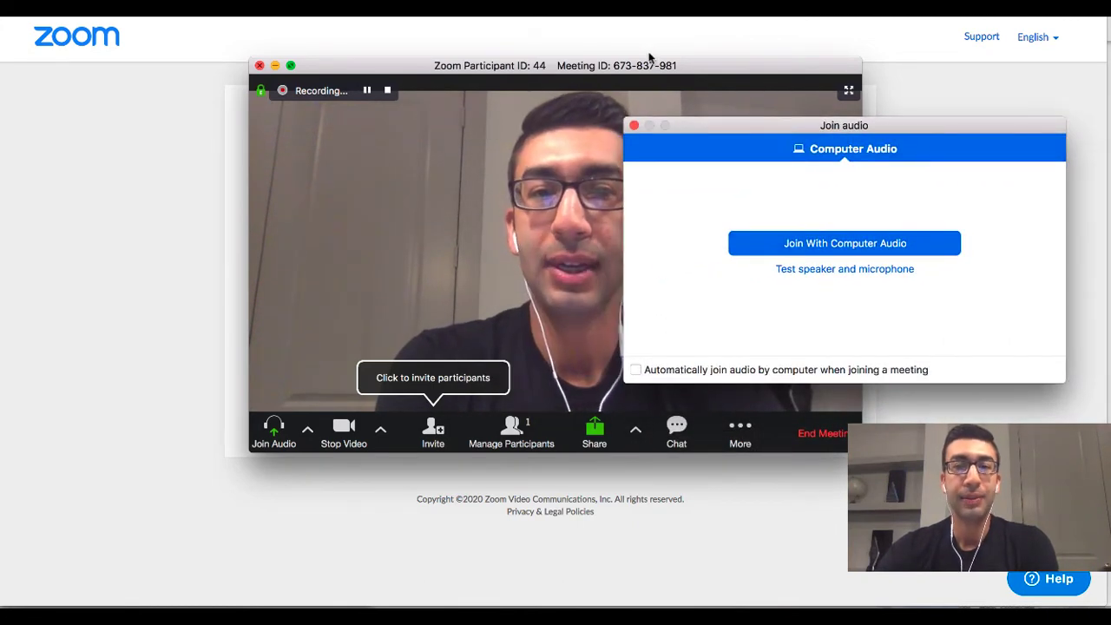
pyautogui.moveTo(649, 57); pyautogui.dragTo(453, 45)
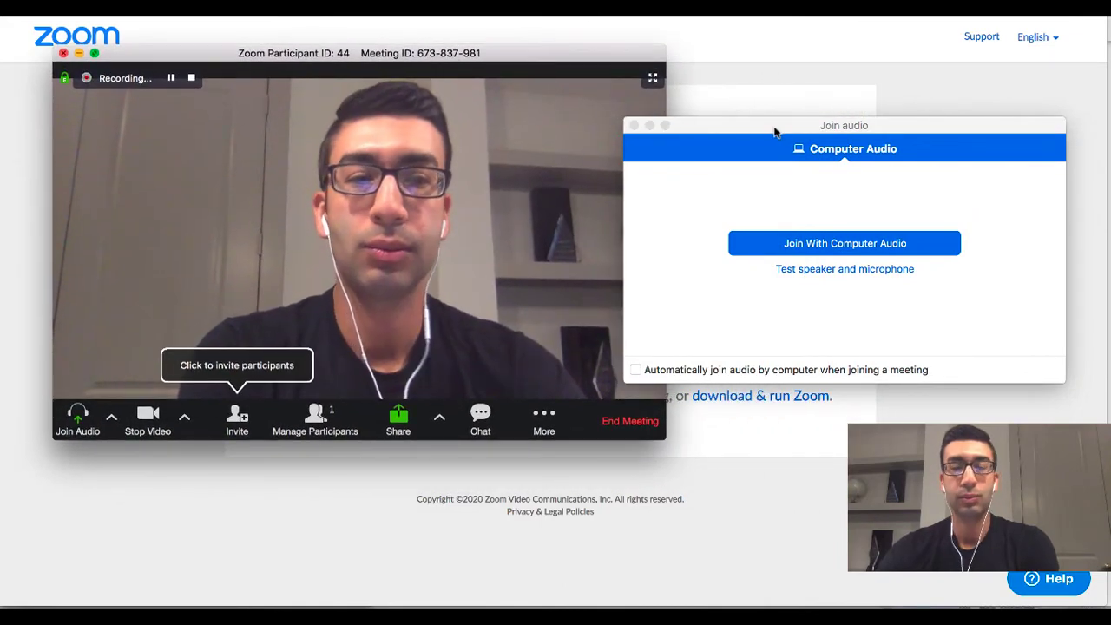
pyautogui.moveTo(775, 131); pyautogui.dragTo(787, 85)
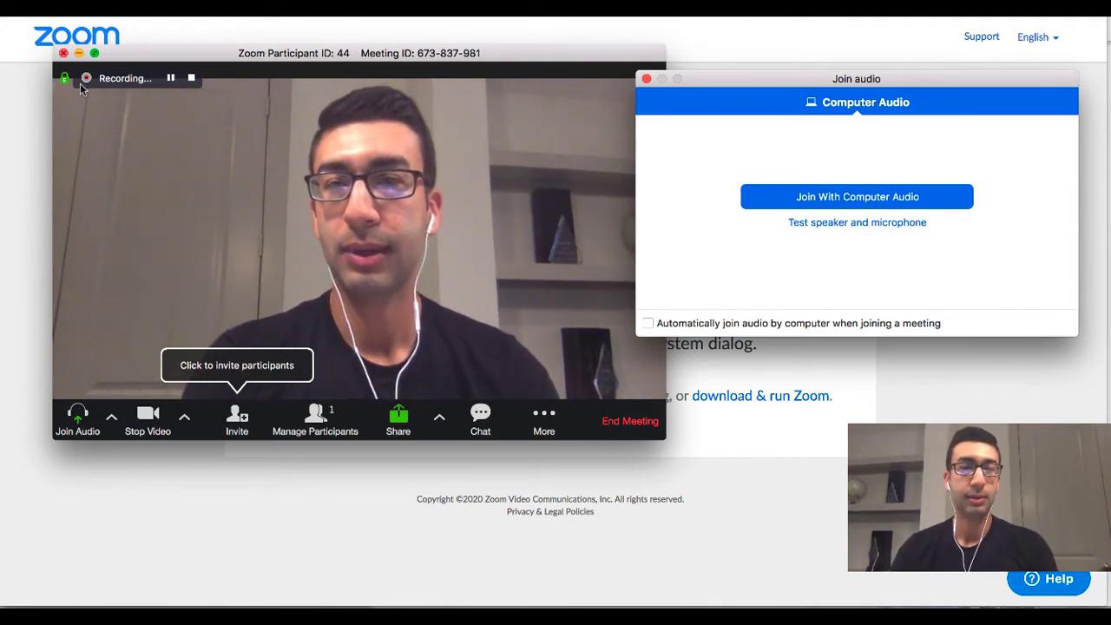
# Step: Stop the meeting recording and settle the Join audio prompt into place on the right
pyautogui.click(192, 80)
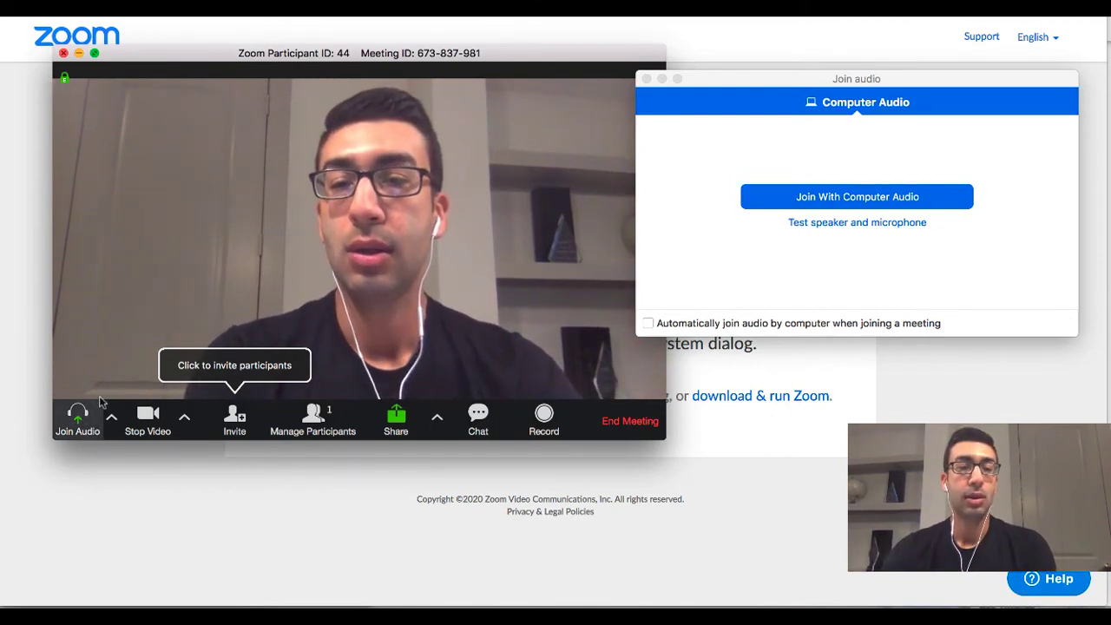
pyautogui.moveTo(887, 80); pyautogui.dragTo(804, 78)
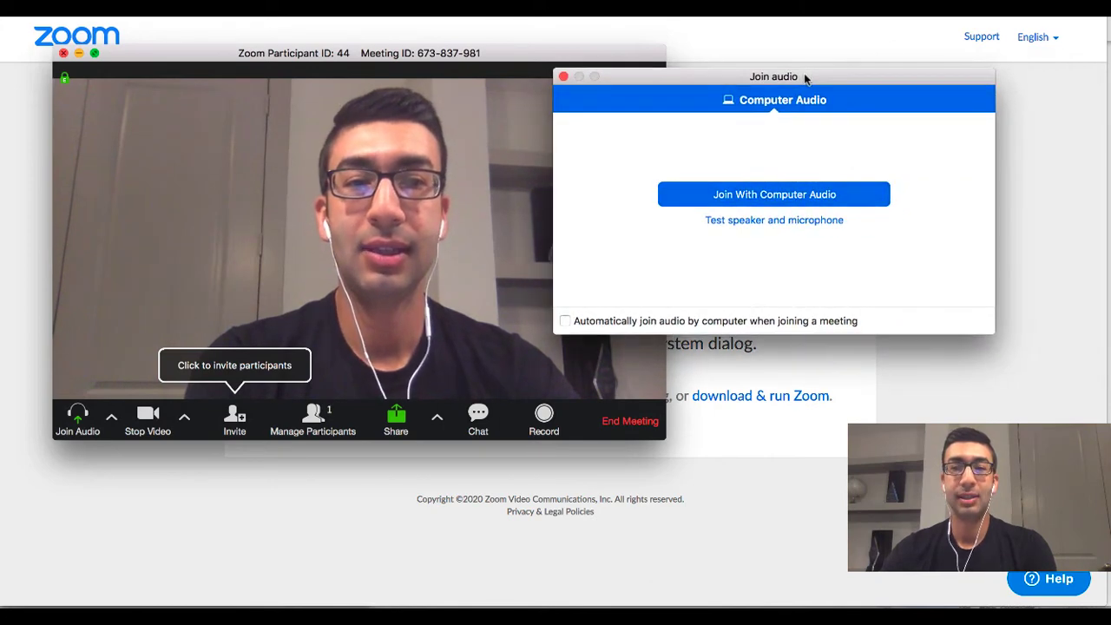
pyautogui.moveTo(738, 91); pyautogui.dragTo(758, 90)
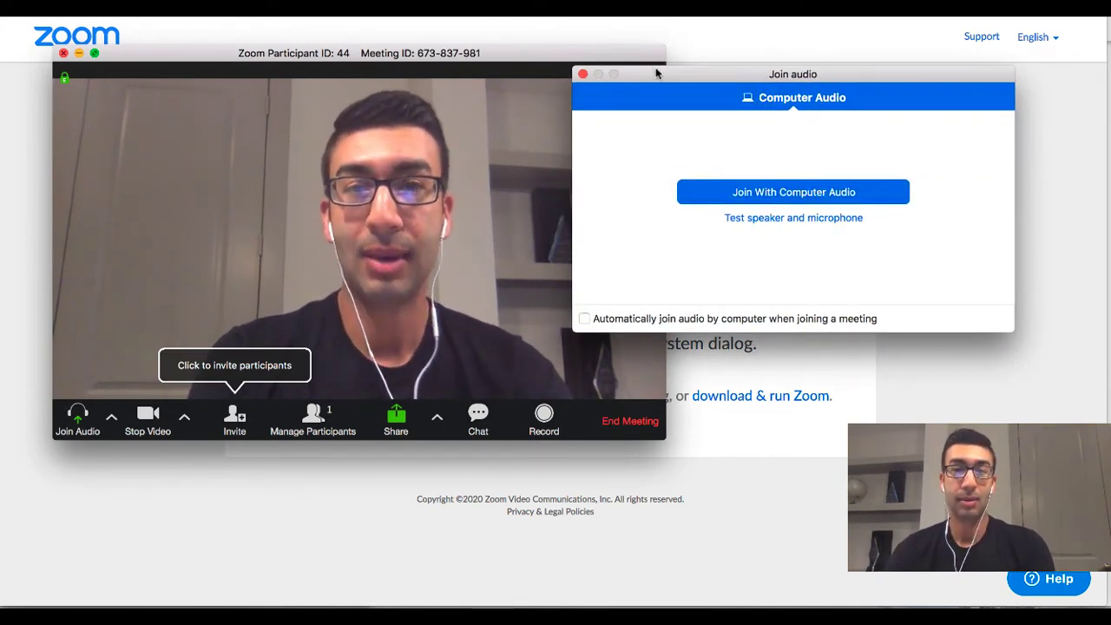
pyautogui.moveTo(758, 90); pyautogui.dragTo(769, 105)
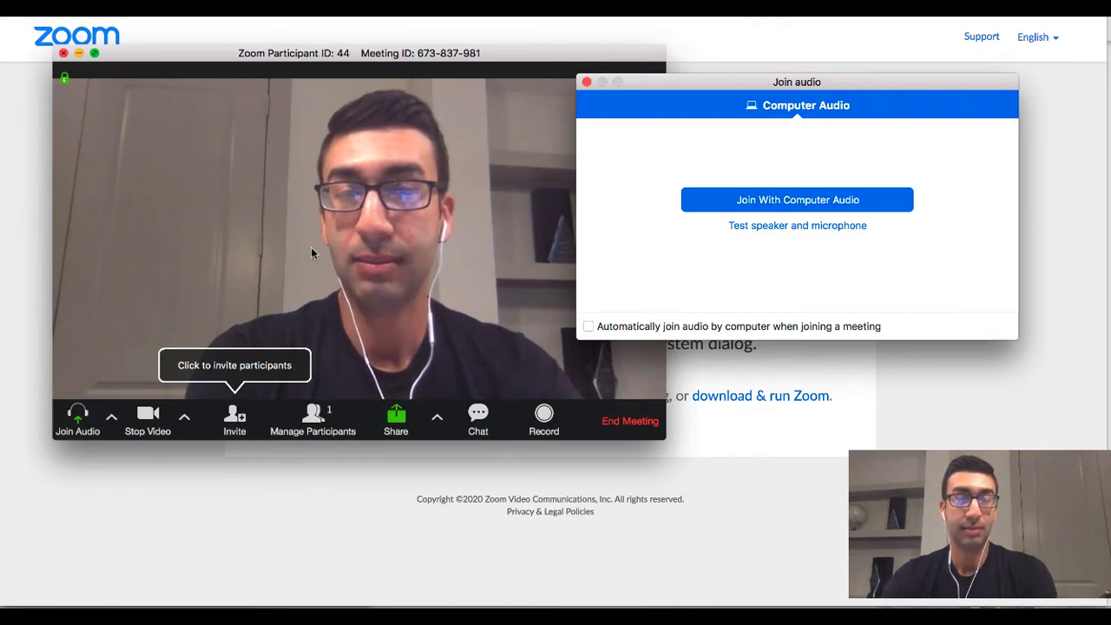
# Step: Join with computer audio, mute the microphone, and enlarge the meeting window
pyautogui.click(77, 421)
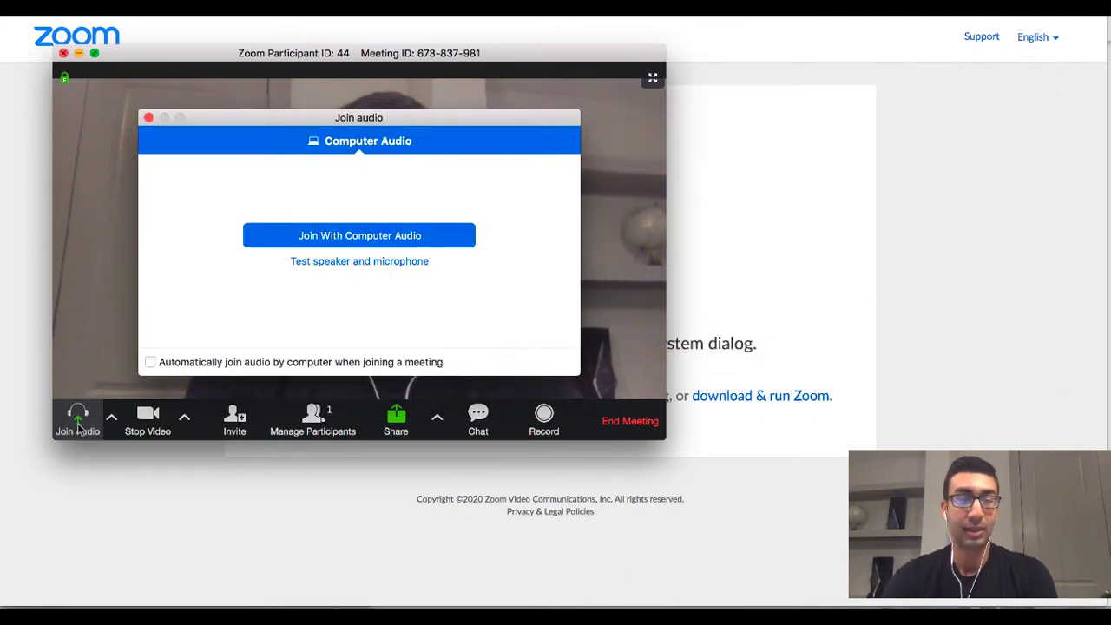
pyautogui.click(421, 240)
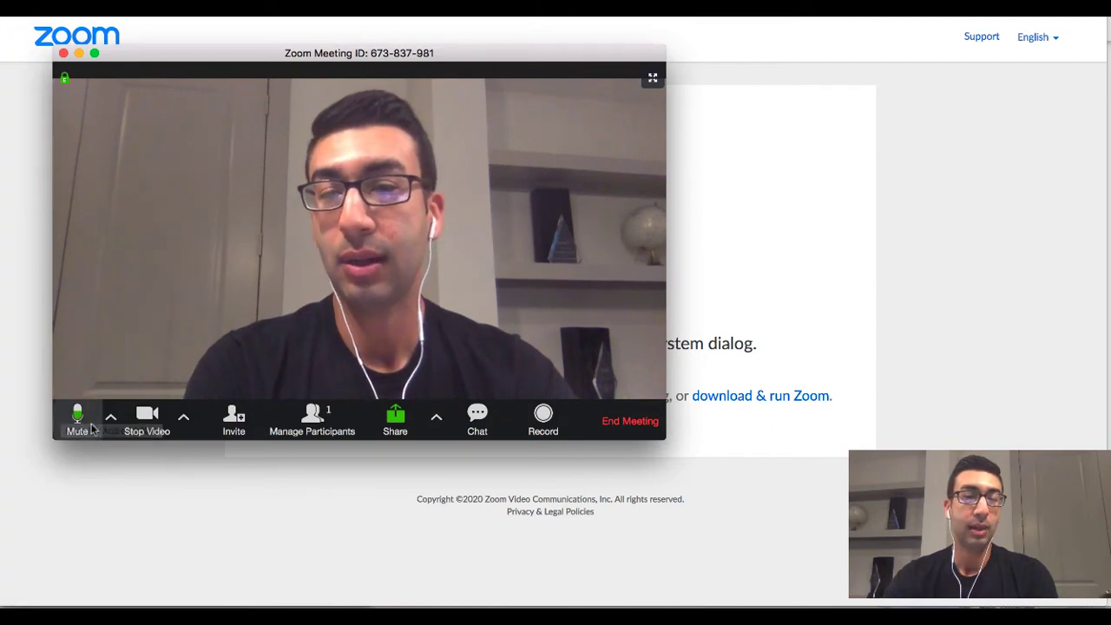
pyautogui.click(77, 419)
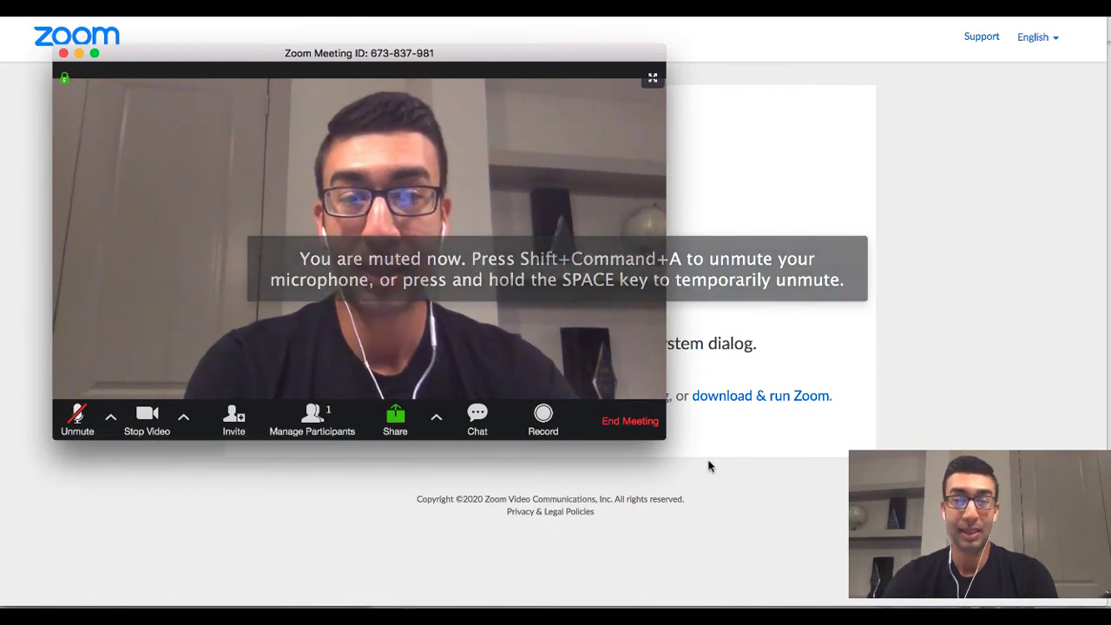
pyautogui.moveTo(662, 441); pyautogui.dragTo(712, 464)
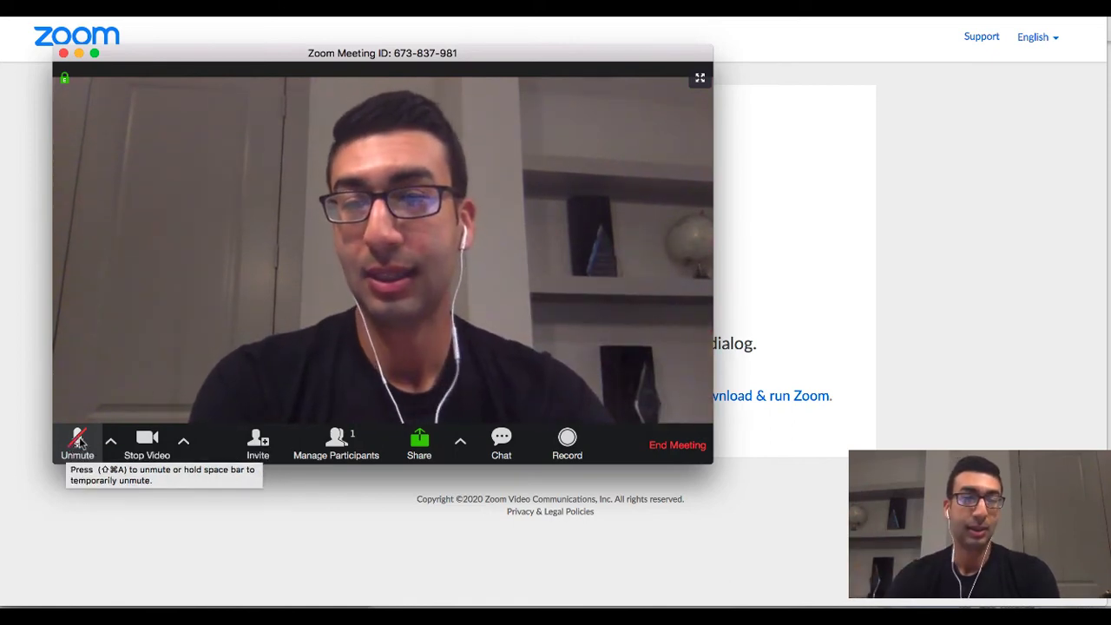
# Step: Unmute the microphone, check the microphone and speaker options, then turn the camera video off
pyautogui.click(69, 446)
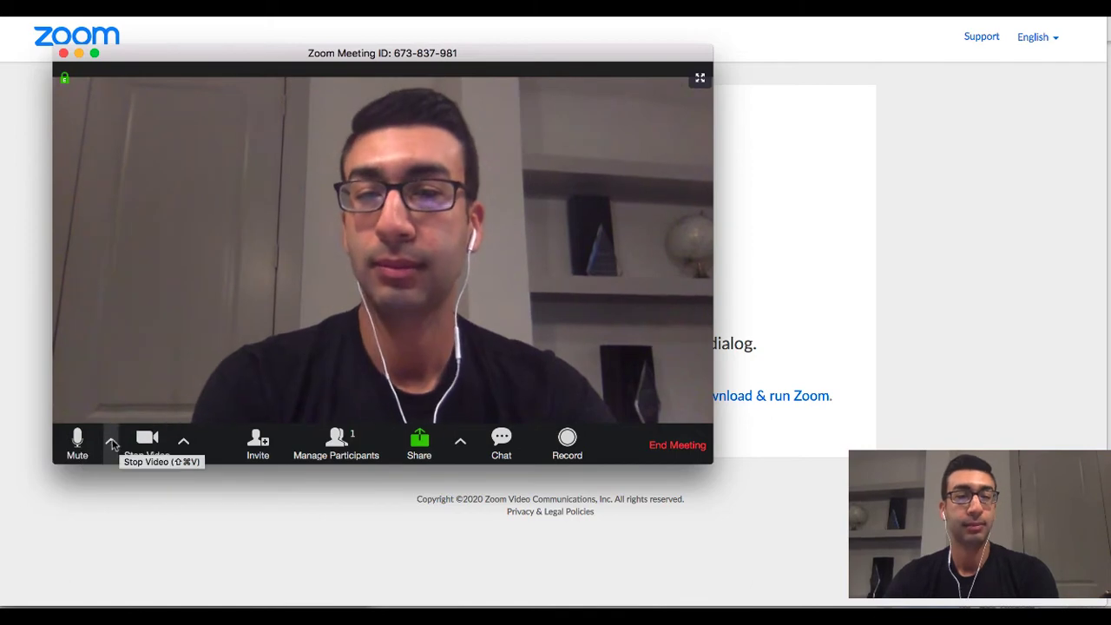
pyautogui.click(111, 442)
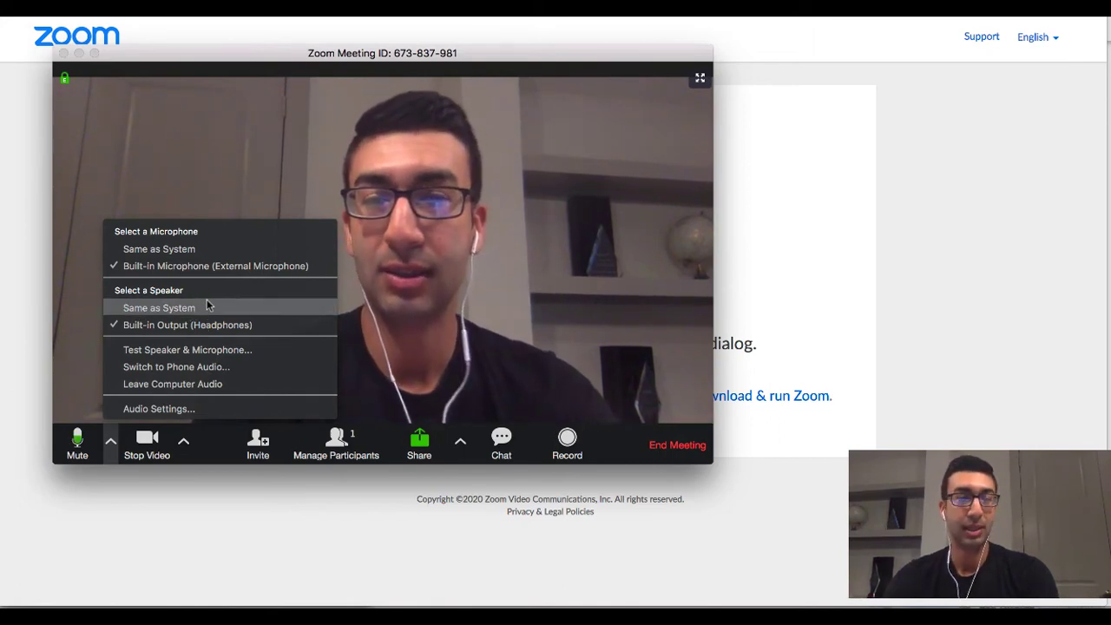
pyautogui.click(469, 184)
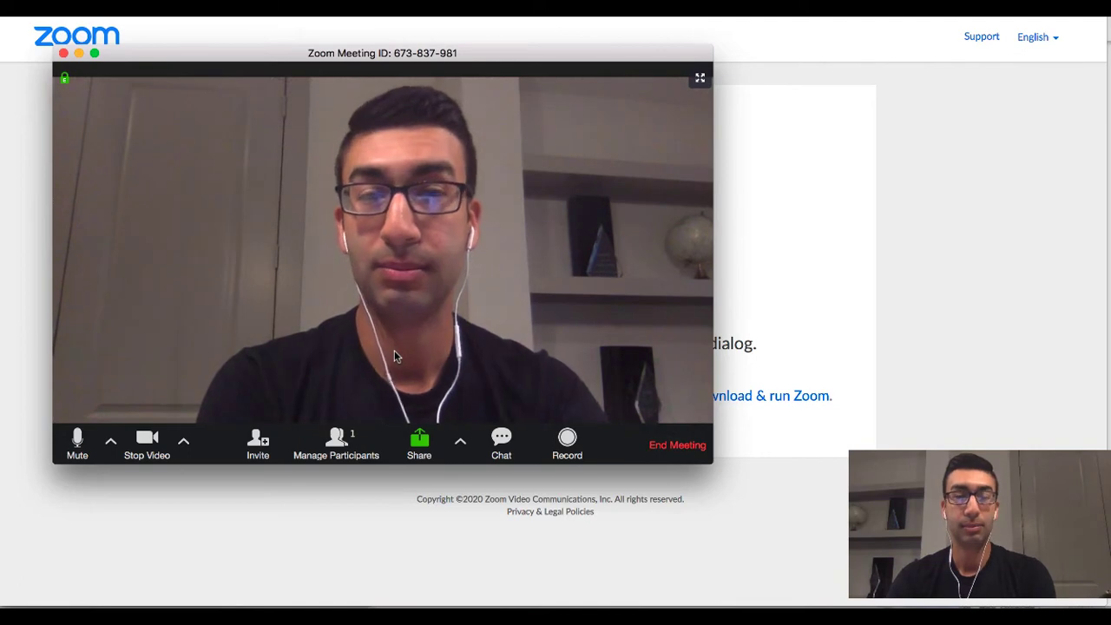
pyautogui.click(147, 441)
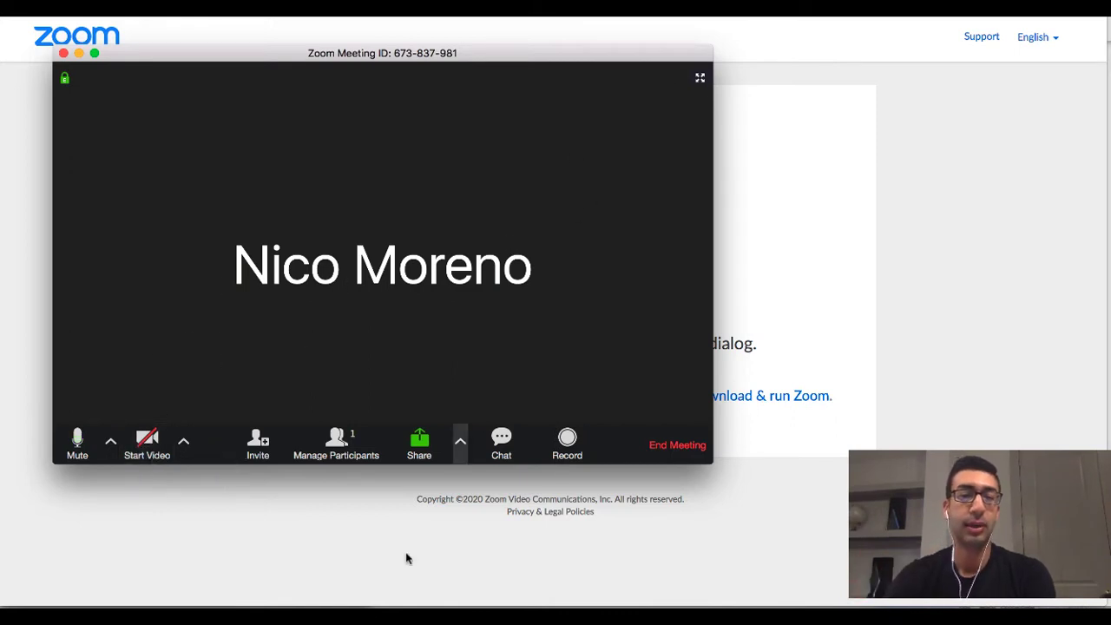
# Step: Turn the camera video back on and check the Select a Camera choices
pyautogui.click(145, 439)
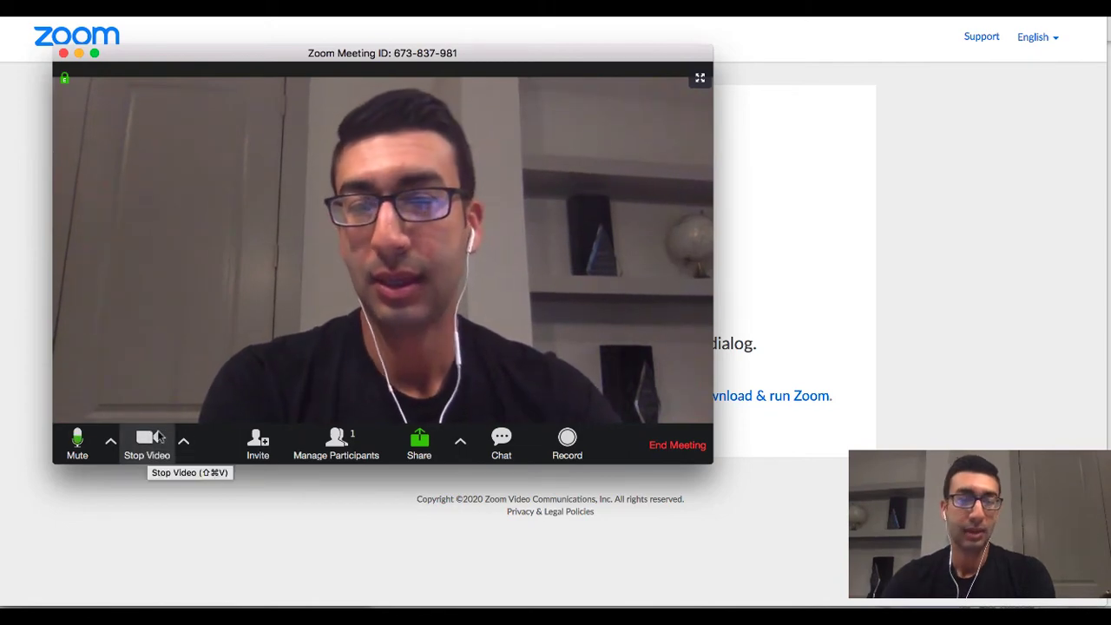
pyautogui.click(183, 444)
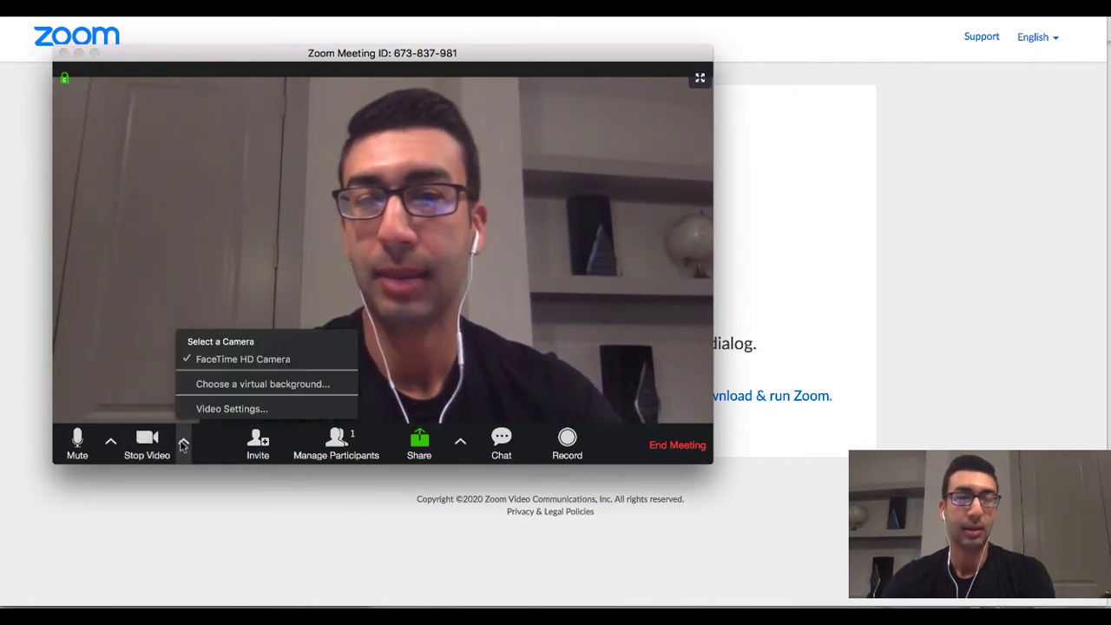
pyautogui.click(183, 444)
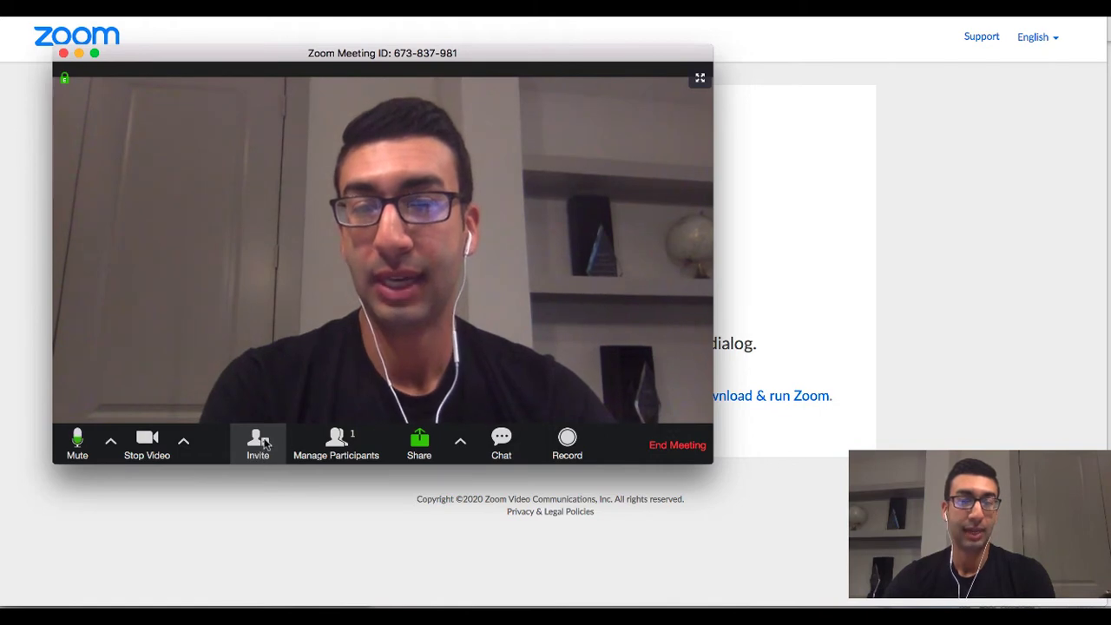
# Step: Open the Invite people window and copy the meeting's invitation URL
pyautogui.click(258, 442)
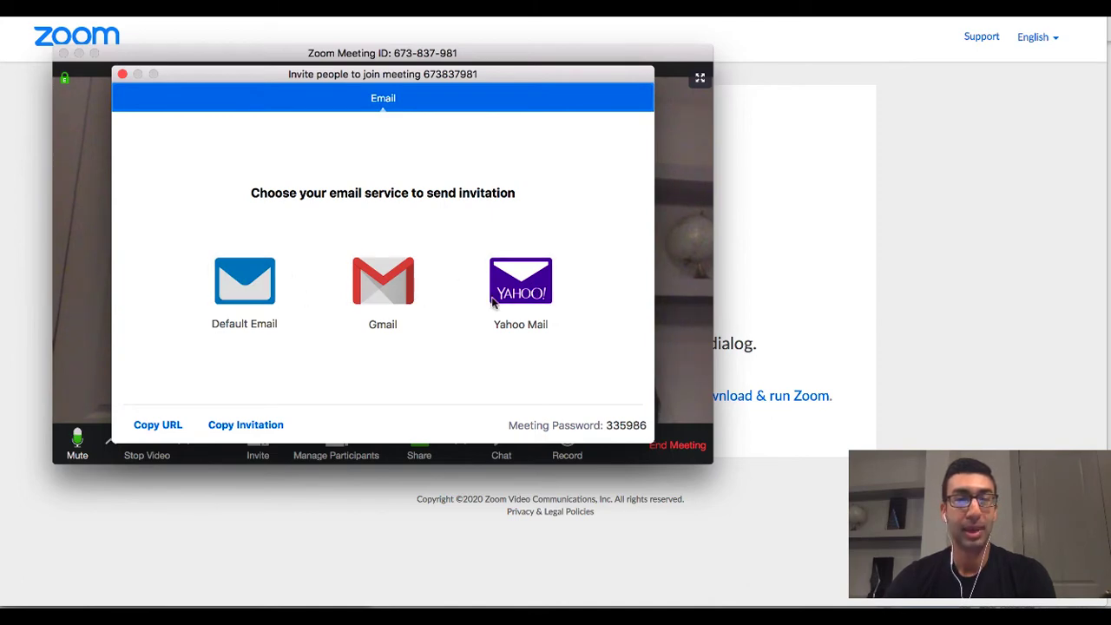
pyautogui.click(147, 426)
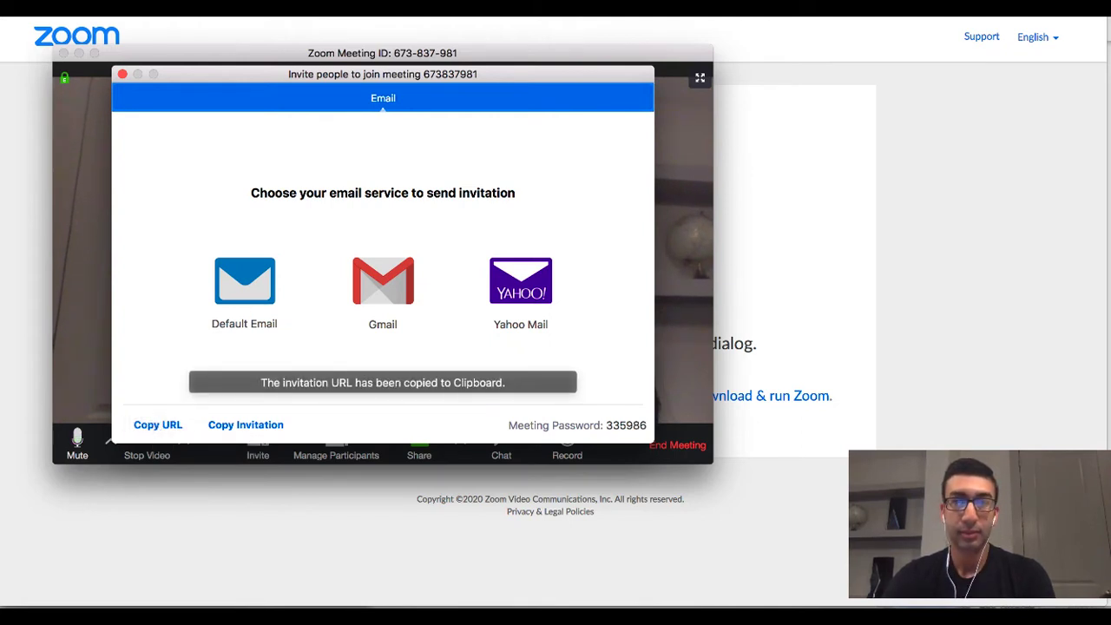
pyautogui.click(158, 426)
pyautogui.click(1007, 170)
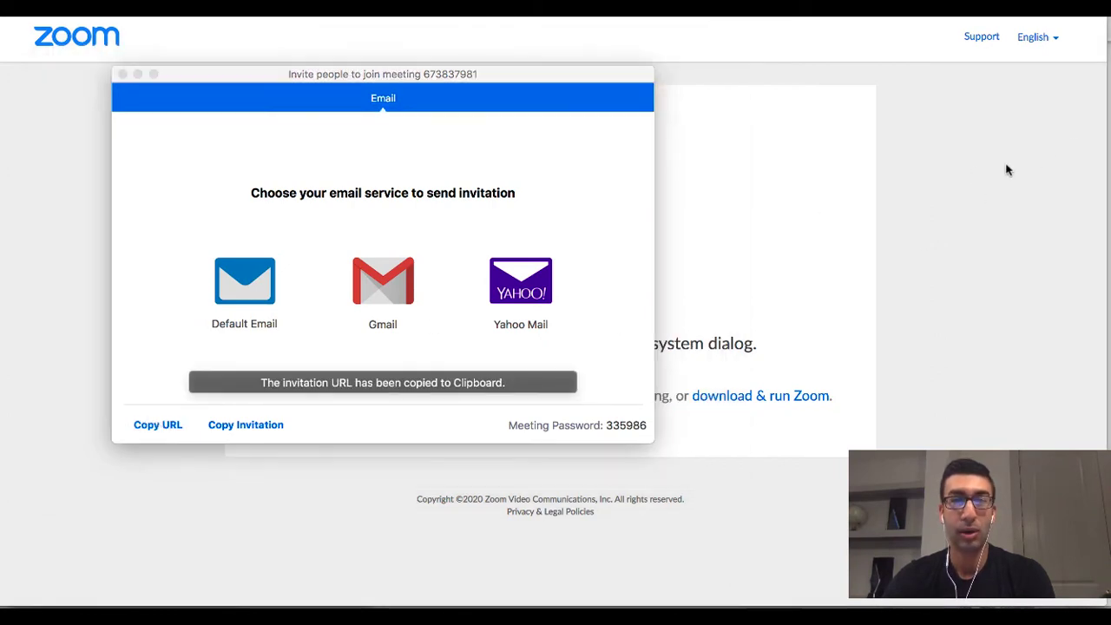
# Step: Paste the copied meeting link on a new line below 'attendees' in Blank Slate
pyautogui.press('super+w')
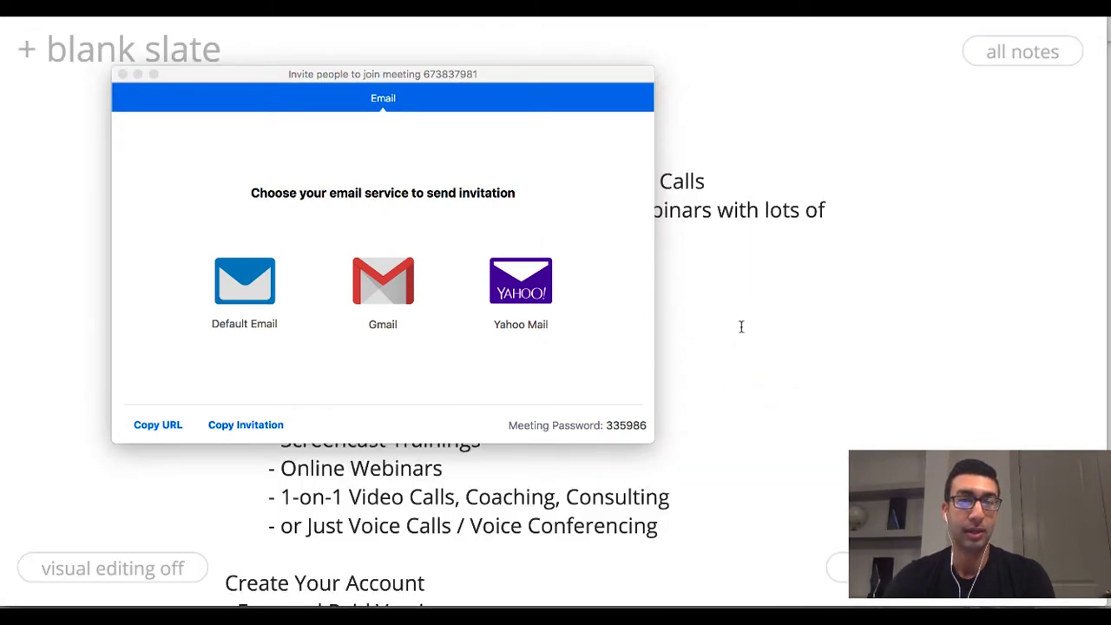
pyautogui.moveTo(179, 80); pyautogui.dragTo(707, 75)
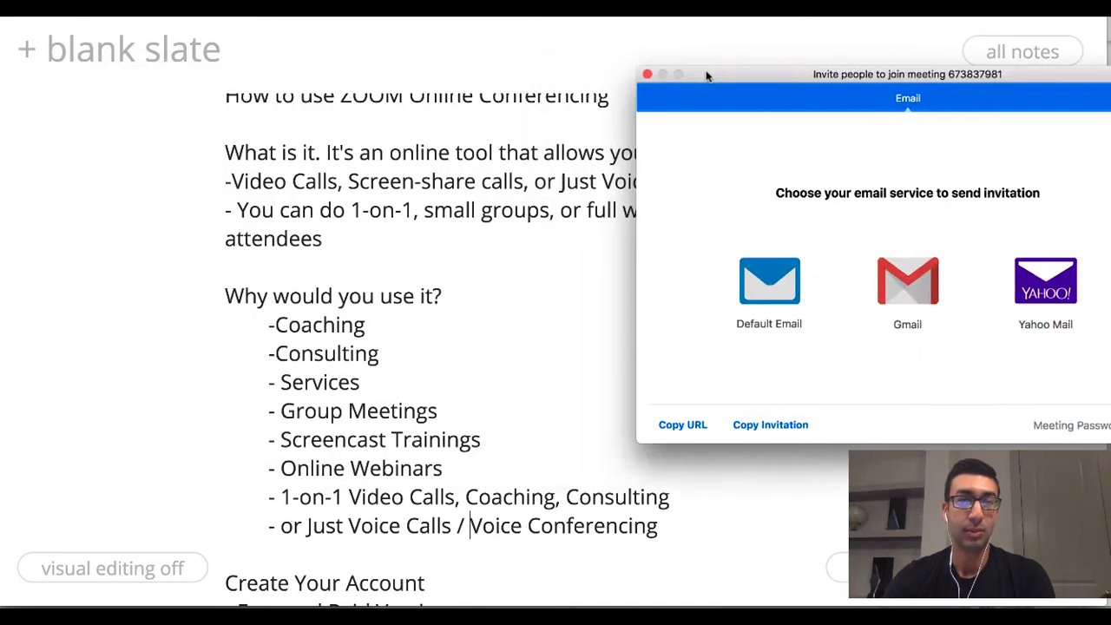
pyautogui.click(446, 238)
pyautogui.press('Return')
pyautogui.write('-')
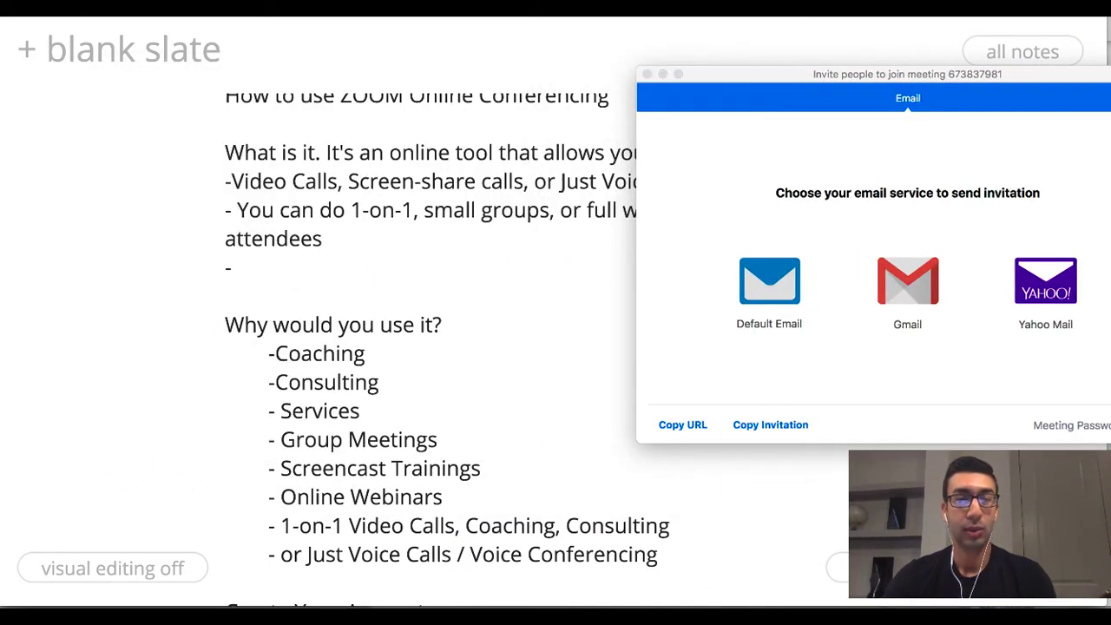
pyautogui.press('BackSpace')
pyautogui.press('Return')
pyautogui.press('Return')
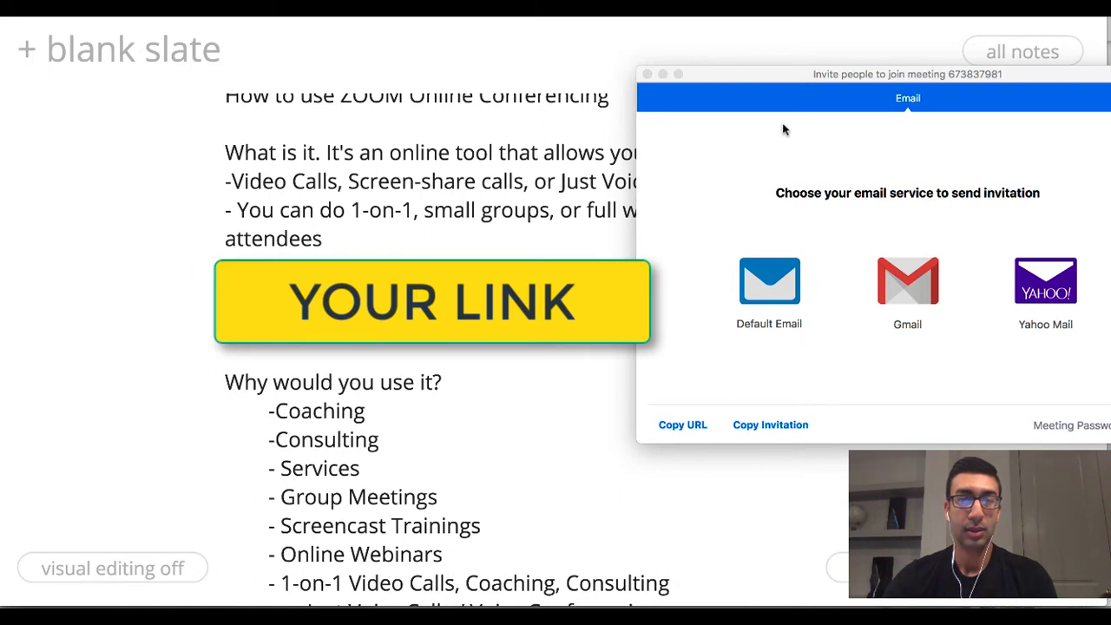
pyautogui.press('super+v')
# Step: Reposition the Zoom invite window over the Blank Slate tutorial note
pyautogui.moveTo(703, 85); pyautogui.dragTo(920, 249)
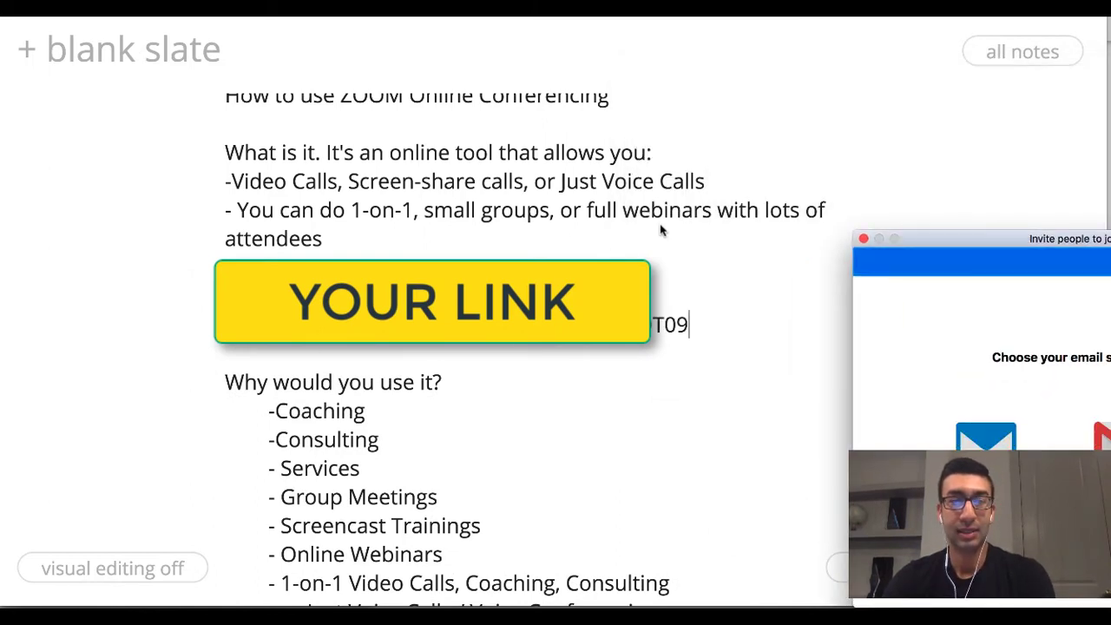
pyautogui.moveTo(954, 234); pyautogui.dragTo(558, 85)
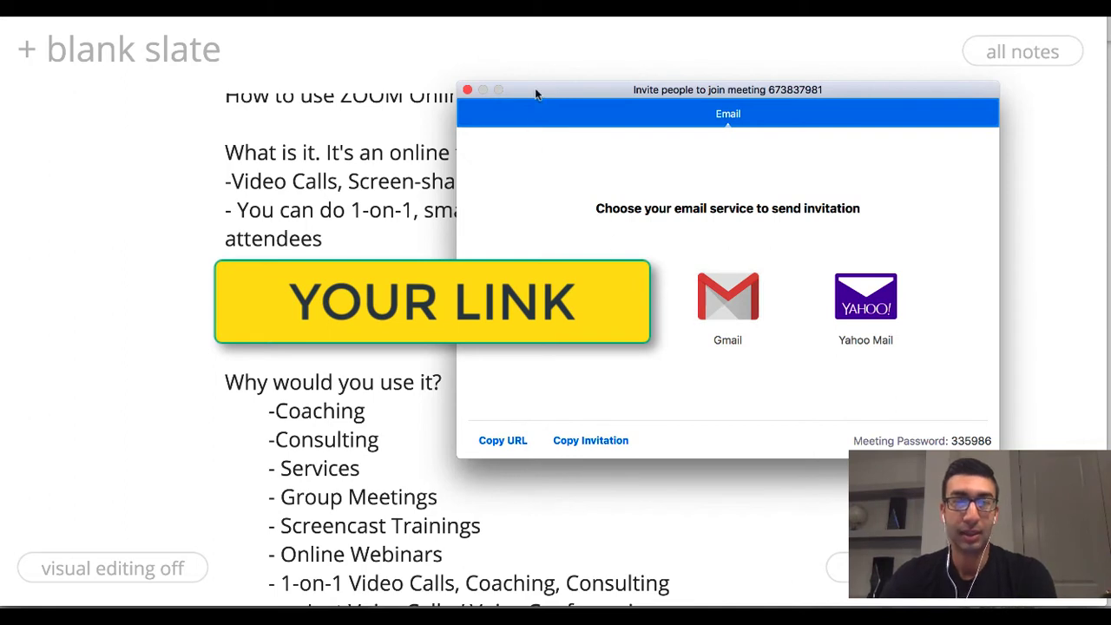
pyautogui.moveTo(535, 94); pyautogui.dragTo(654, 71)
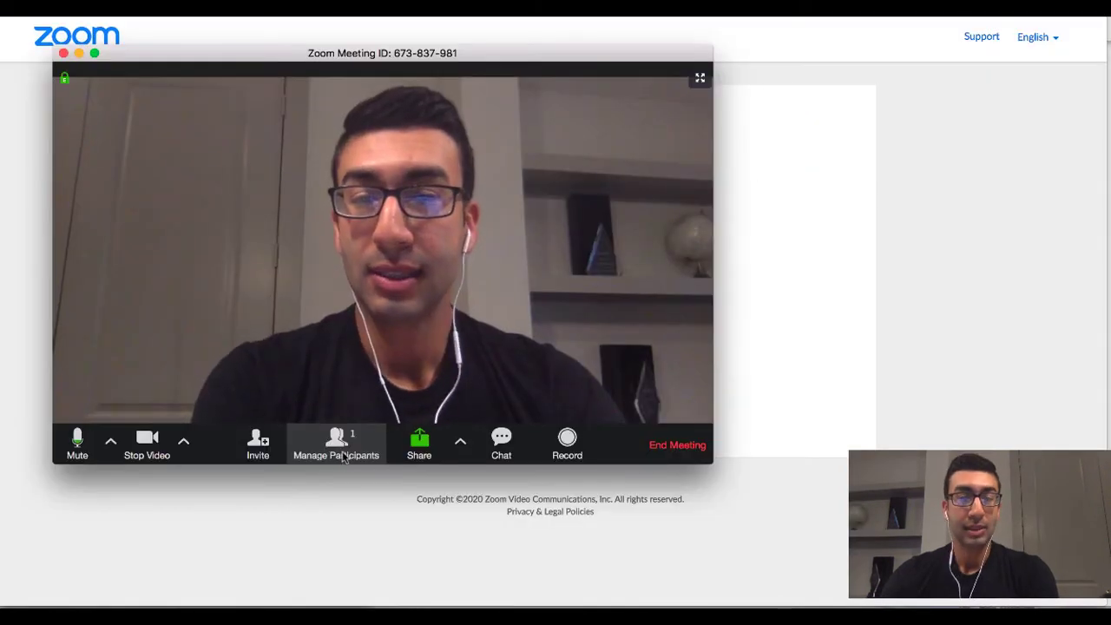
# Step: Show the Participants panel listing the host, and check the screen-sharing options menu
pyautogui.click(338, 445)
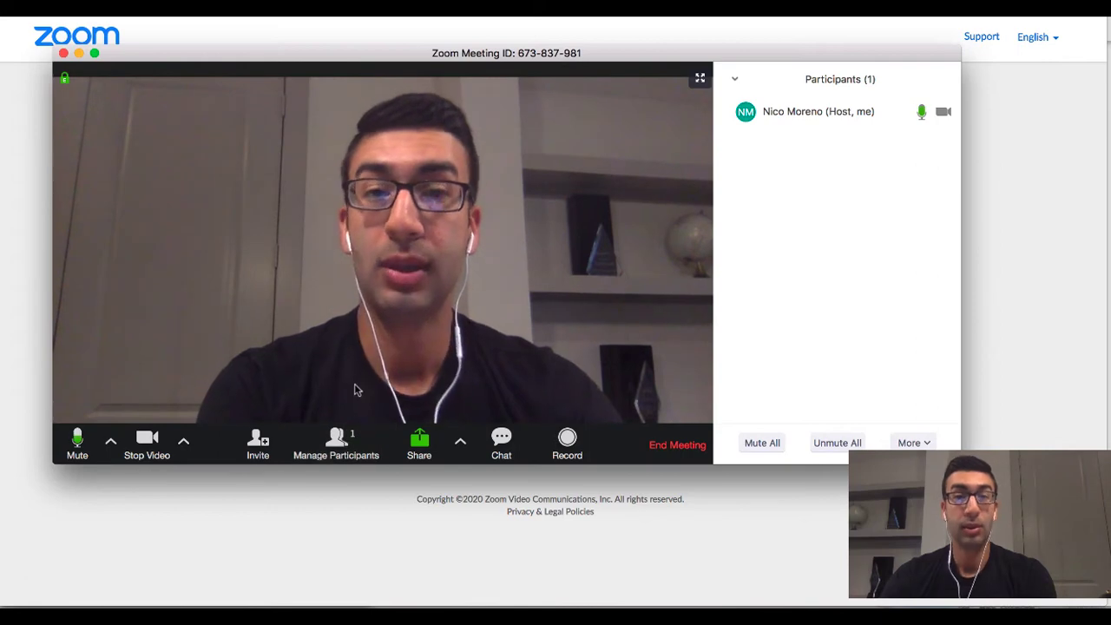
pyautogui.moveTo(937, 114)
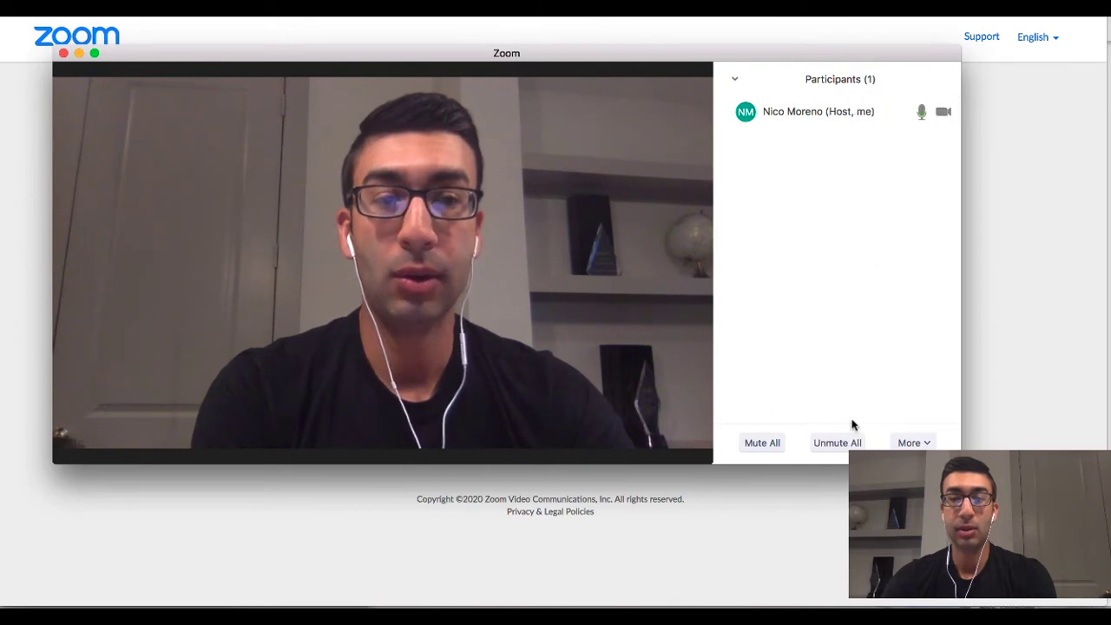
pyautogui.moveTo(827, 104)
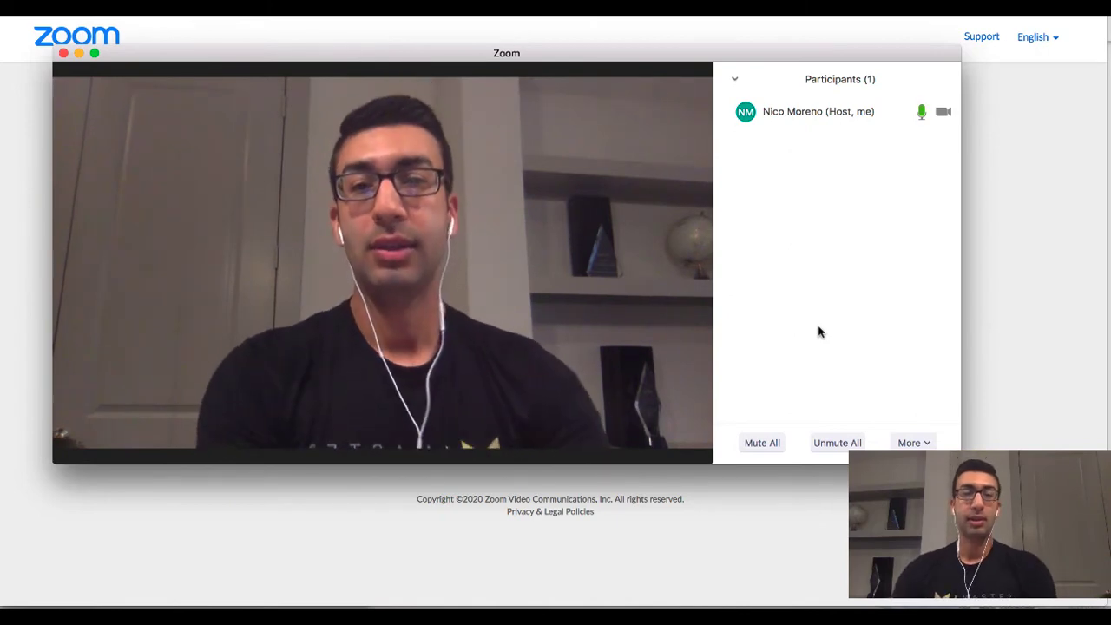
pyautogui.moveTo(376, 290)
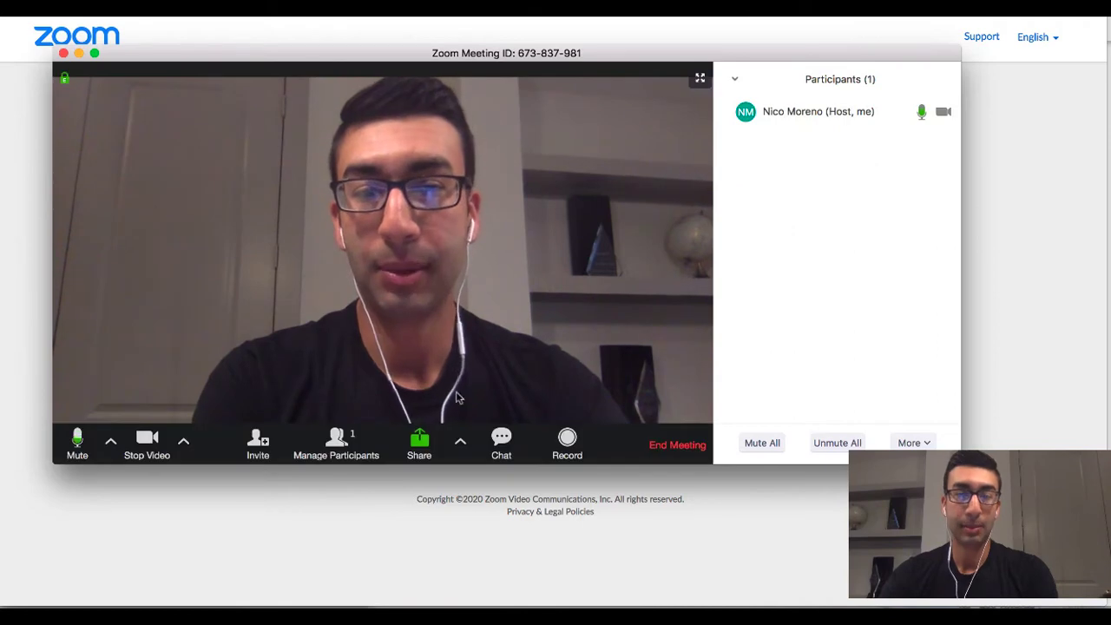
pyautogui.click(460, 441)
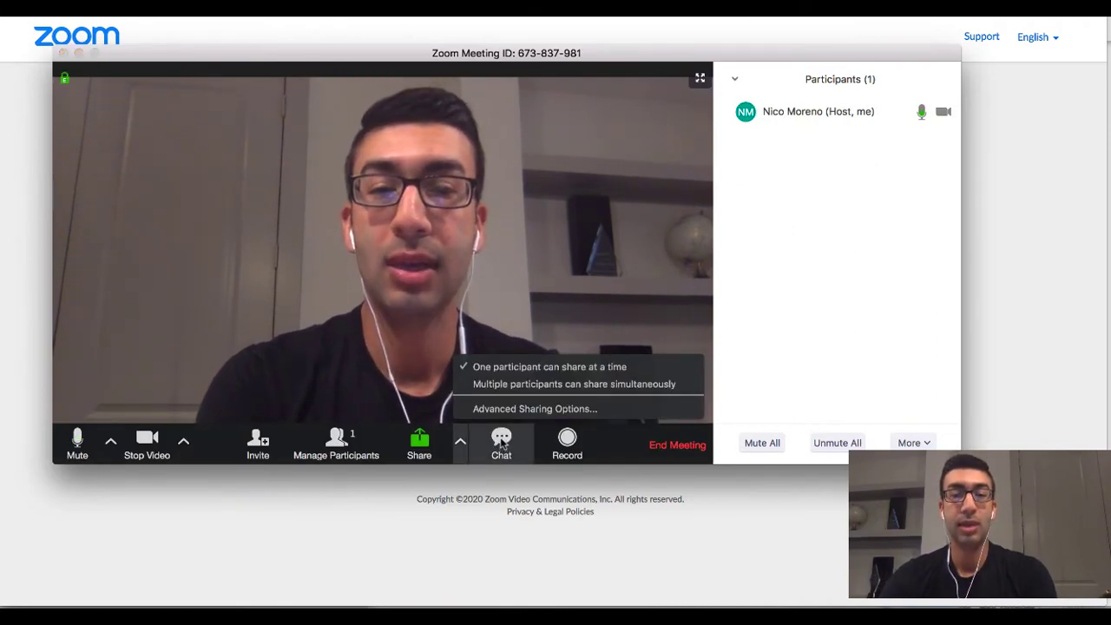
pyautogui.click(560, 208)
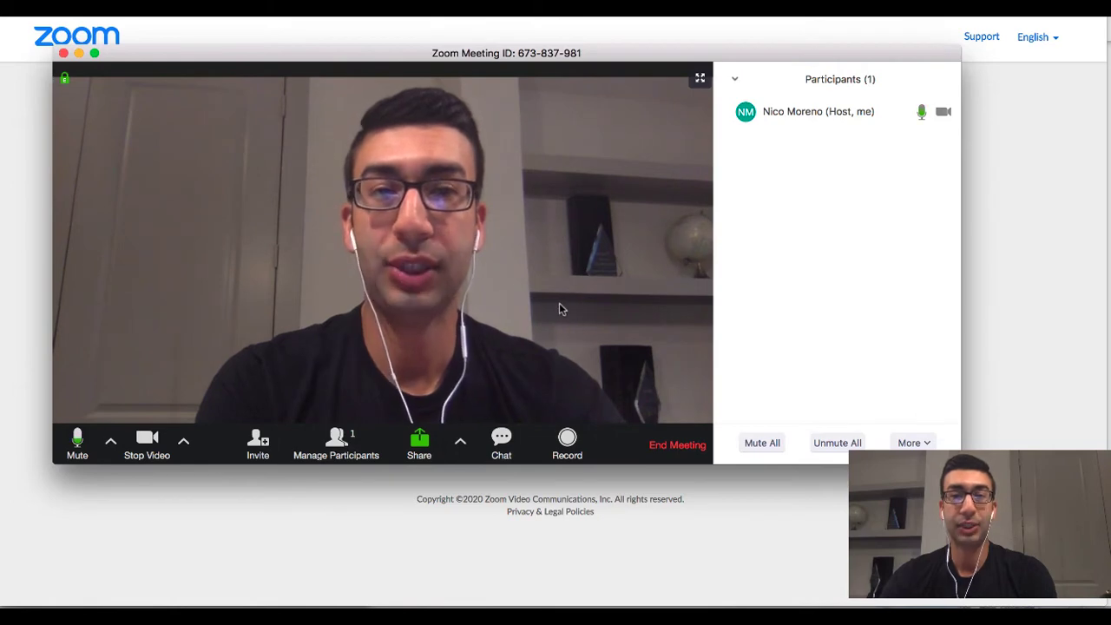
# Step: Open the meeting chat and send everyone a greeting beginning 'Heyy everyone! Please'
pyautogui.click(511, 441)
pyautogui.click(818, 440)
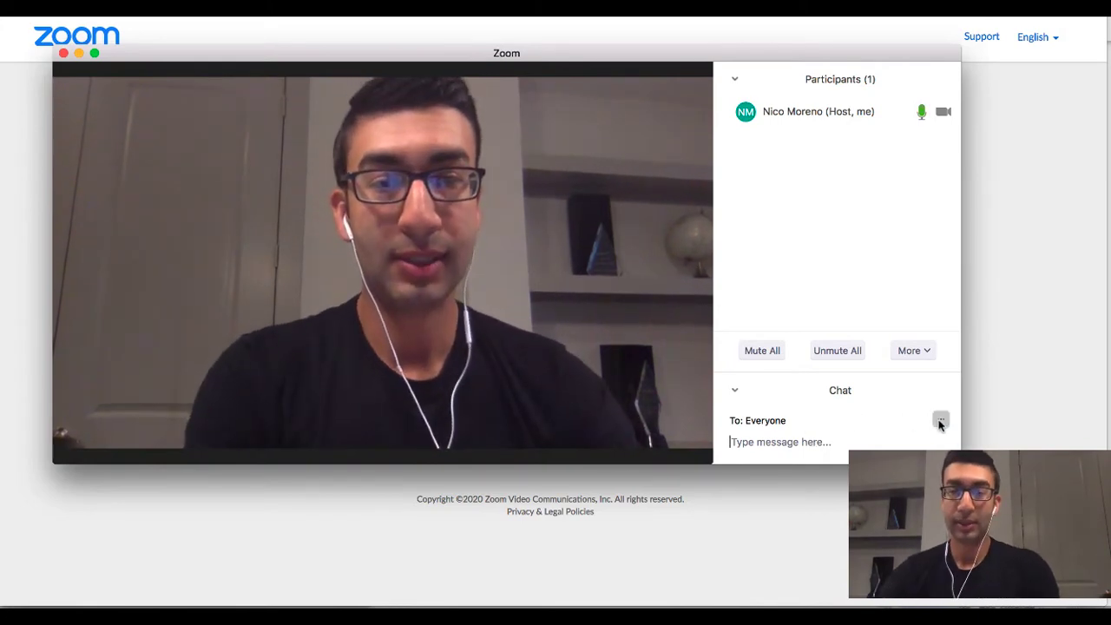
pyautogui.write('Heyy')
pyautogui.press('BackSpace')
pyautogui.press('BackSpace')
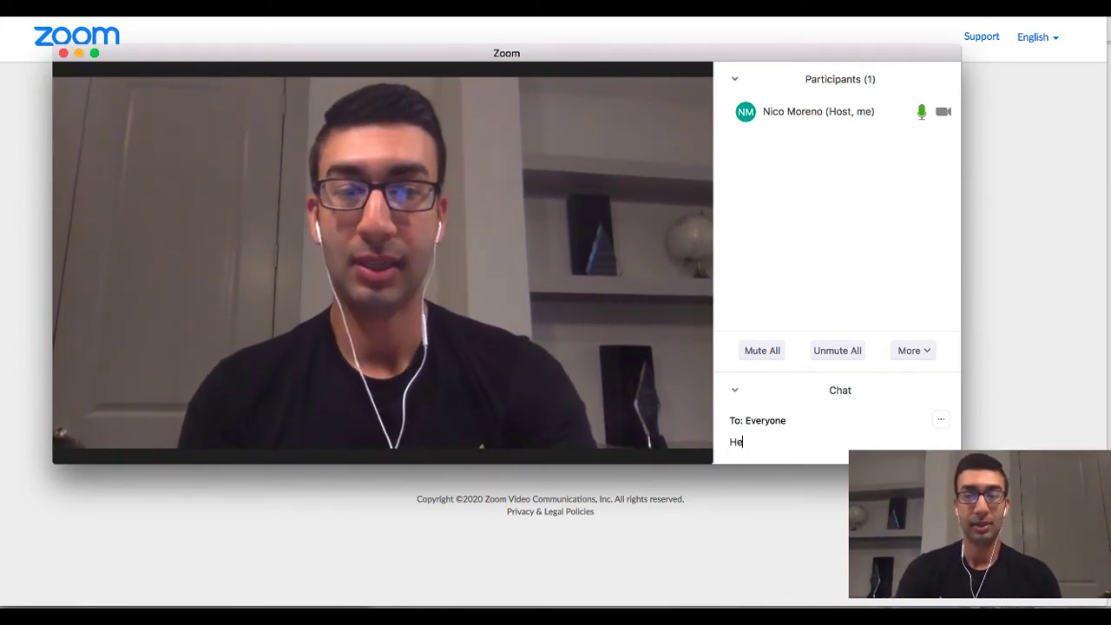
pyautogui.write('y everyone')
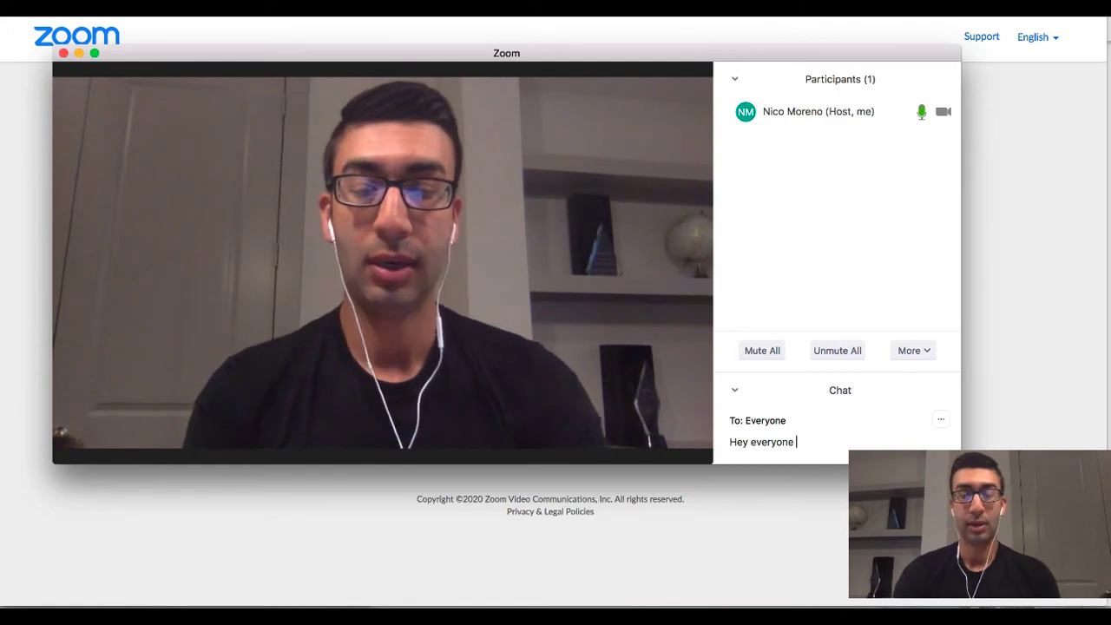
pyautogui.write('! Please type back and let me know you can hear me')
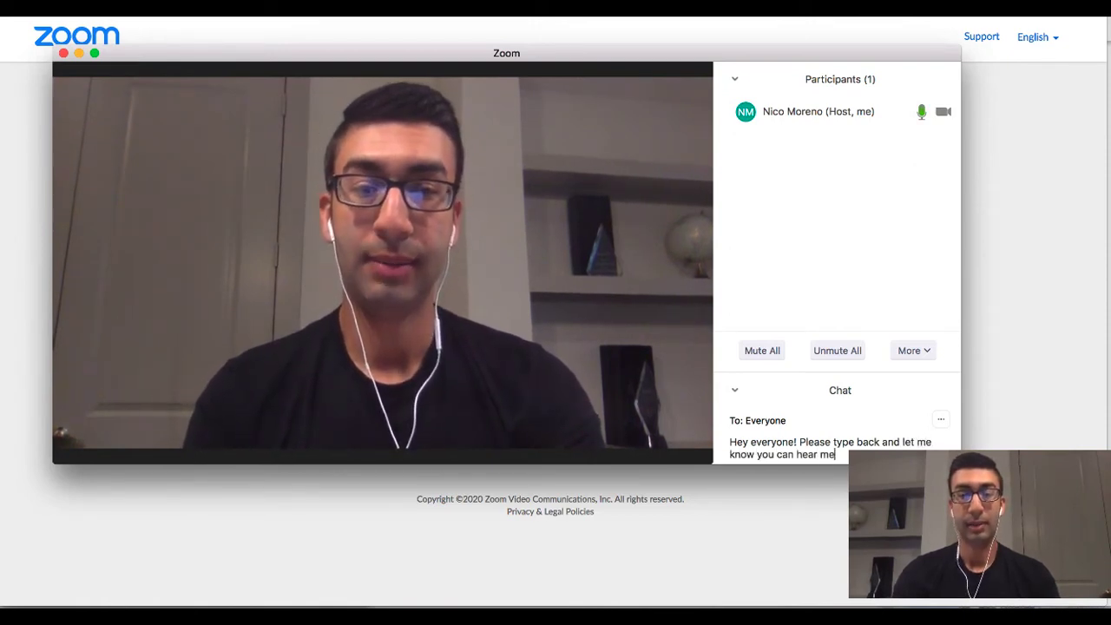
pyautogui.press('Return')
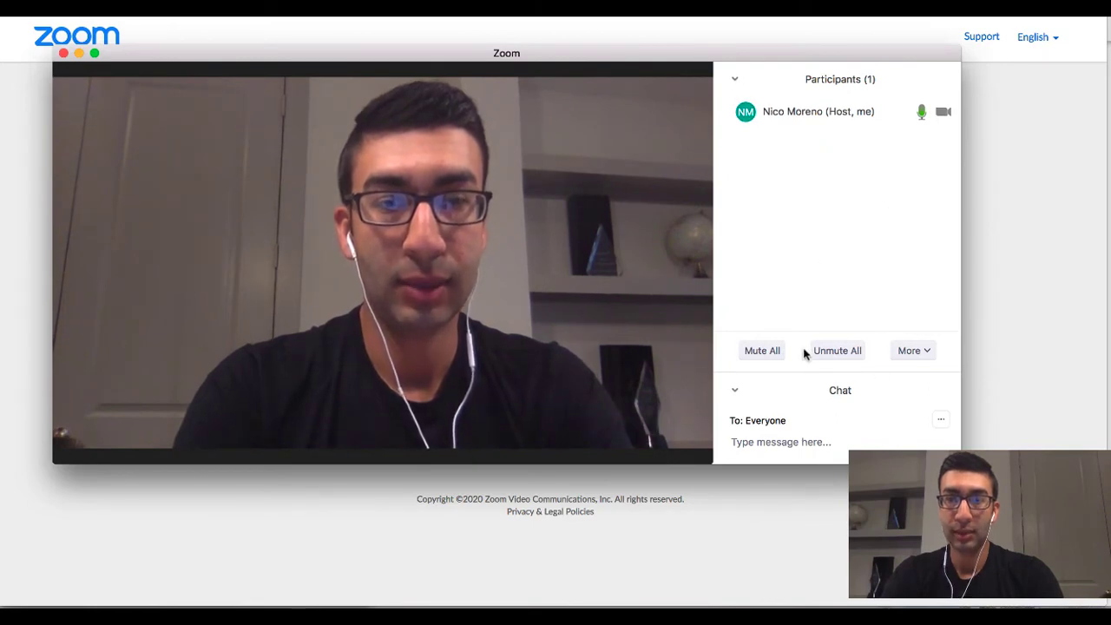
# Step: Pop the group chat out into its own window and send the message 'Link'
pyautogui.click(735, 391)
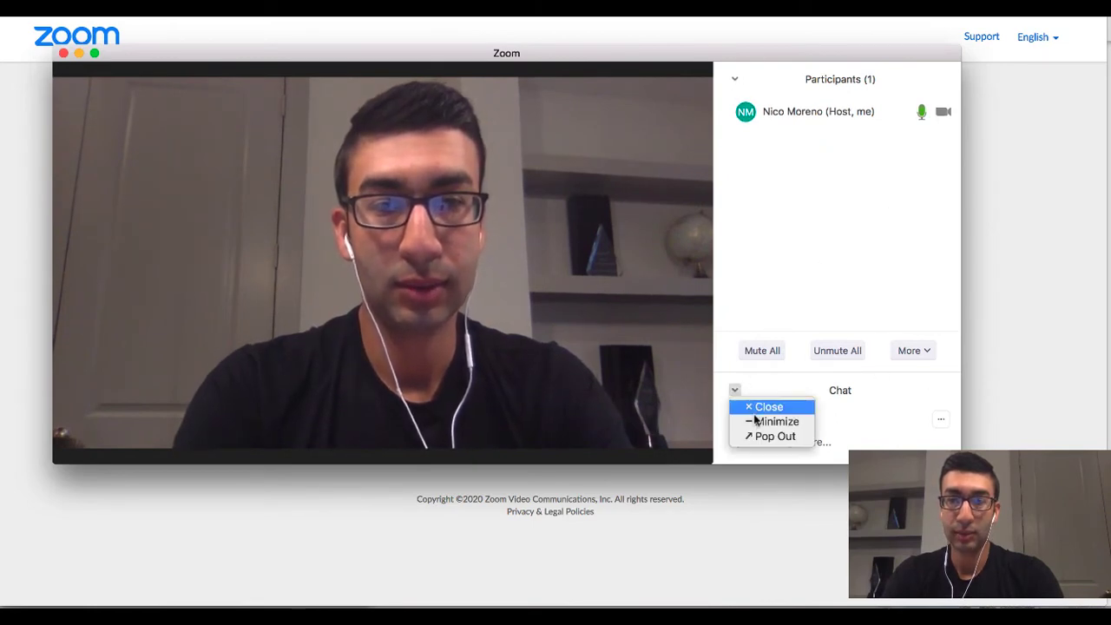
pyautogui.click(770, 435)
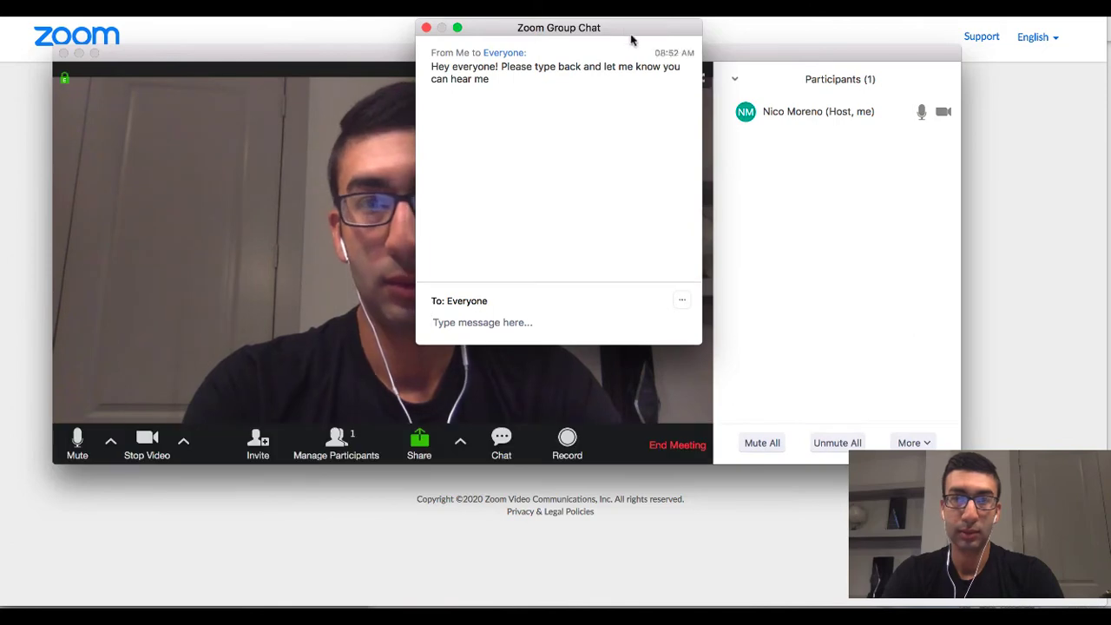
pyautogui.moveTo(613, 37); pyautogui.dragTo(964, 108)
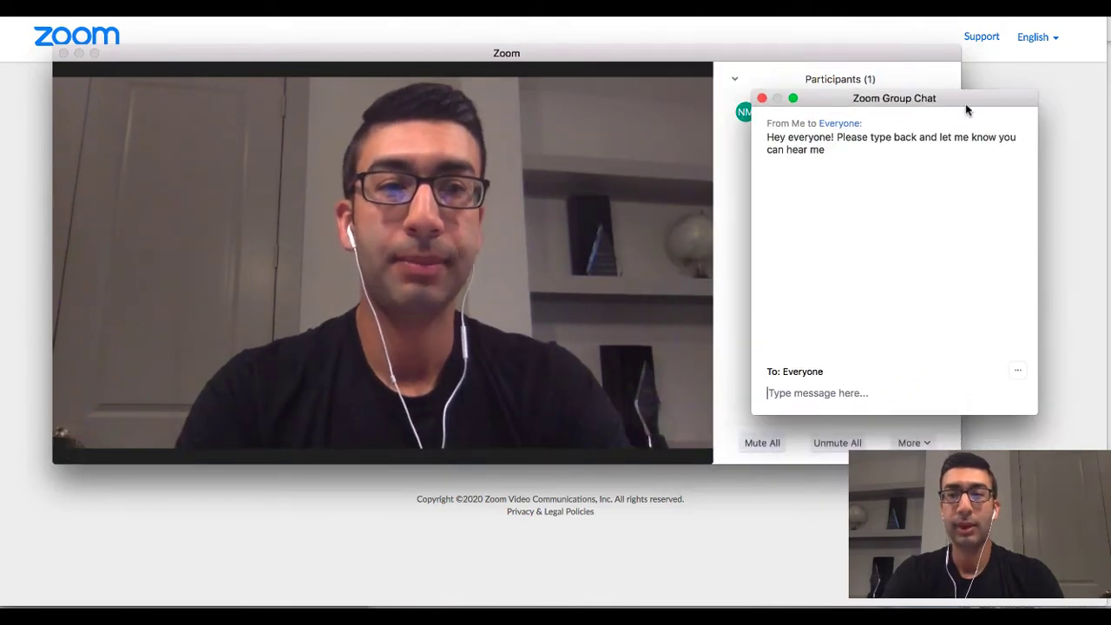
pyautogui.write('y')
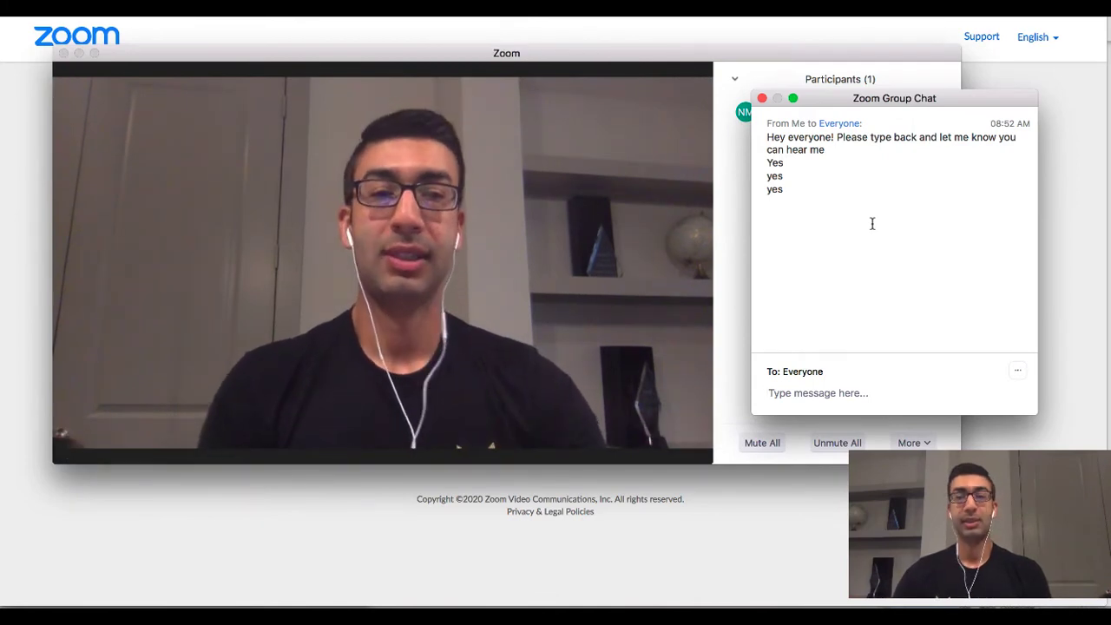
pyautogui.click(881, 399)
pyautogui.write('Link')
pyautogui.press('Return')
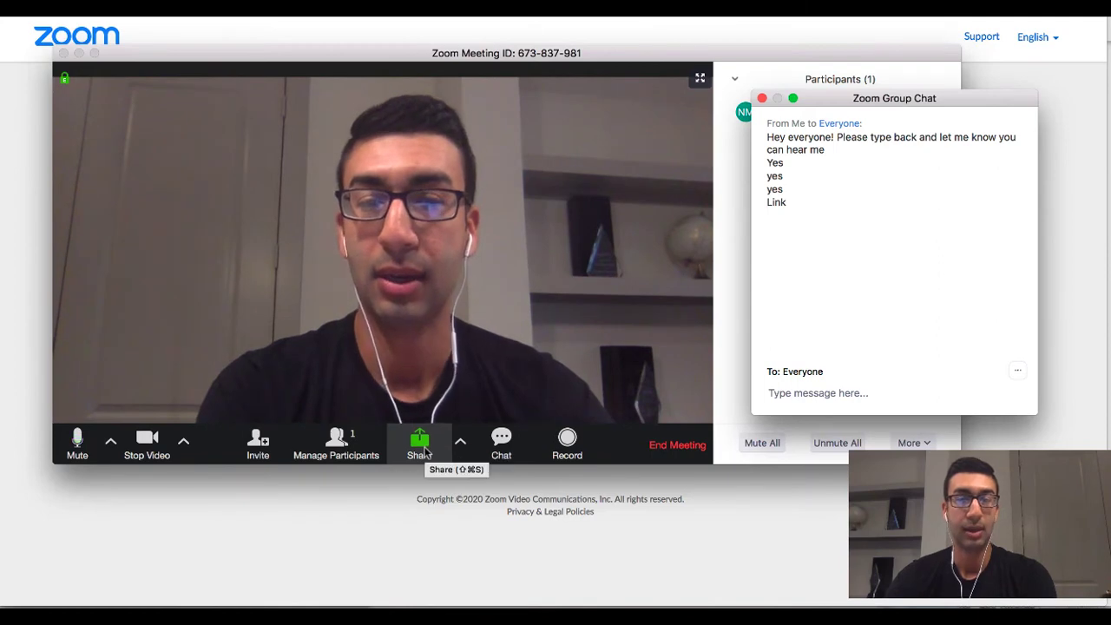
# Step: Share the screen, turn the camera off and back on while sharing, then stop sharing
pyautogui.click(420, 445)
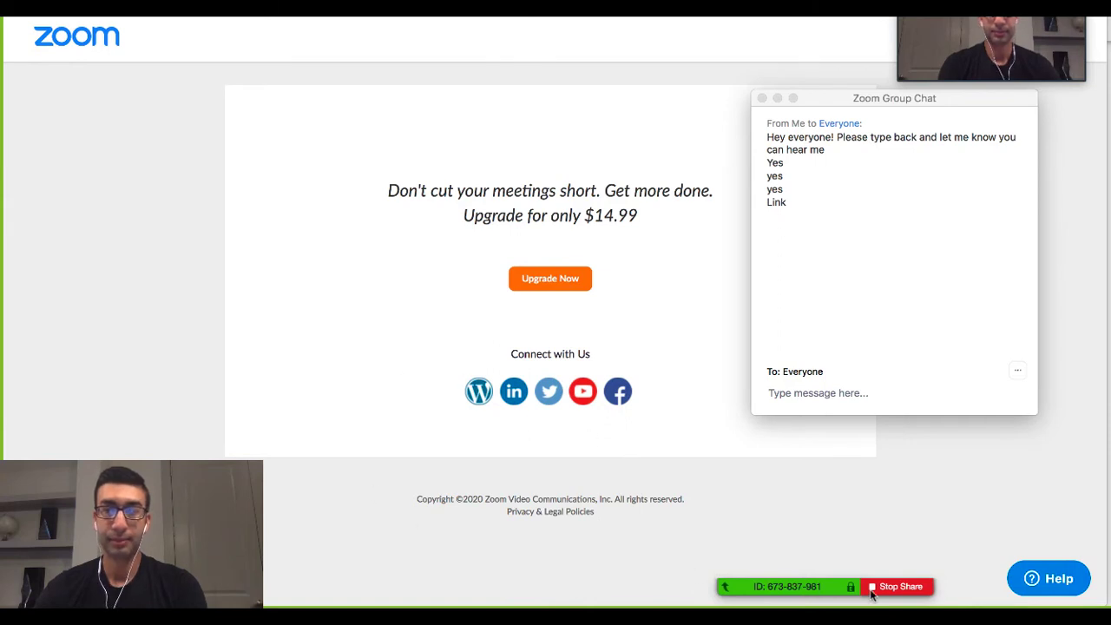
pyautogui.moveTo(860, 551)
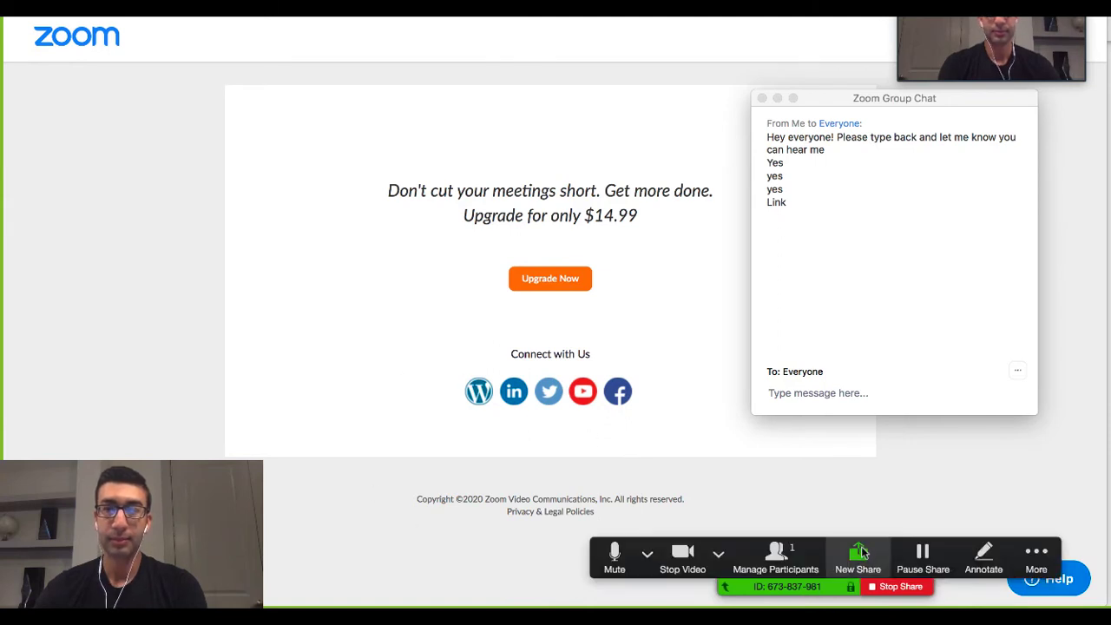
pyautogui.click(682, 559)
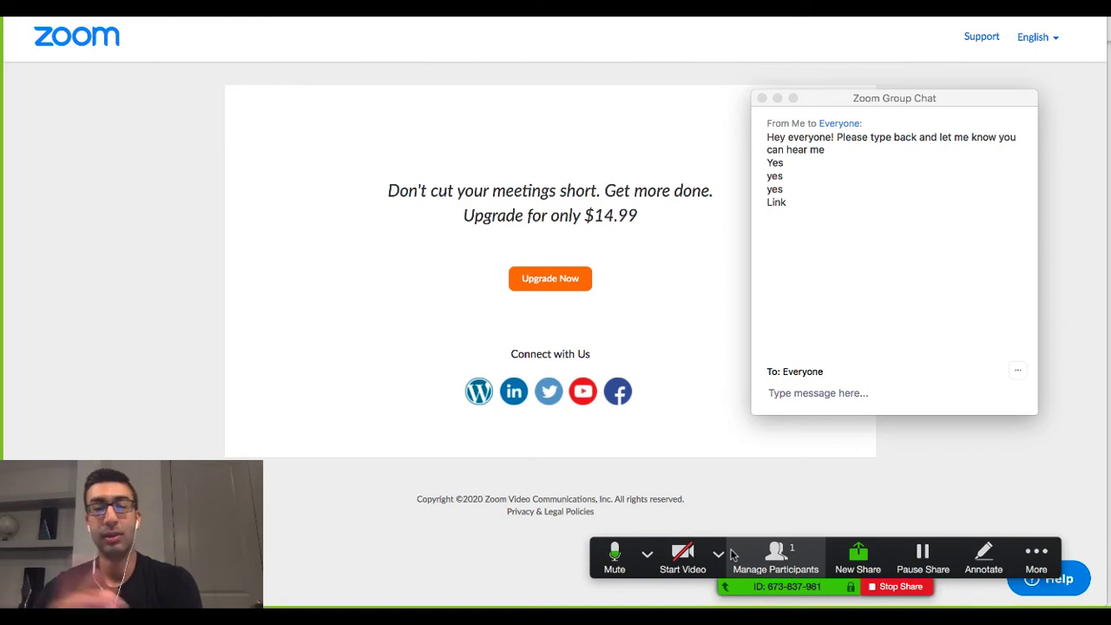
pyautogui.click(681, 555)
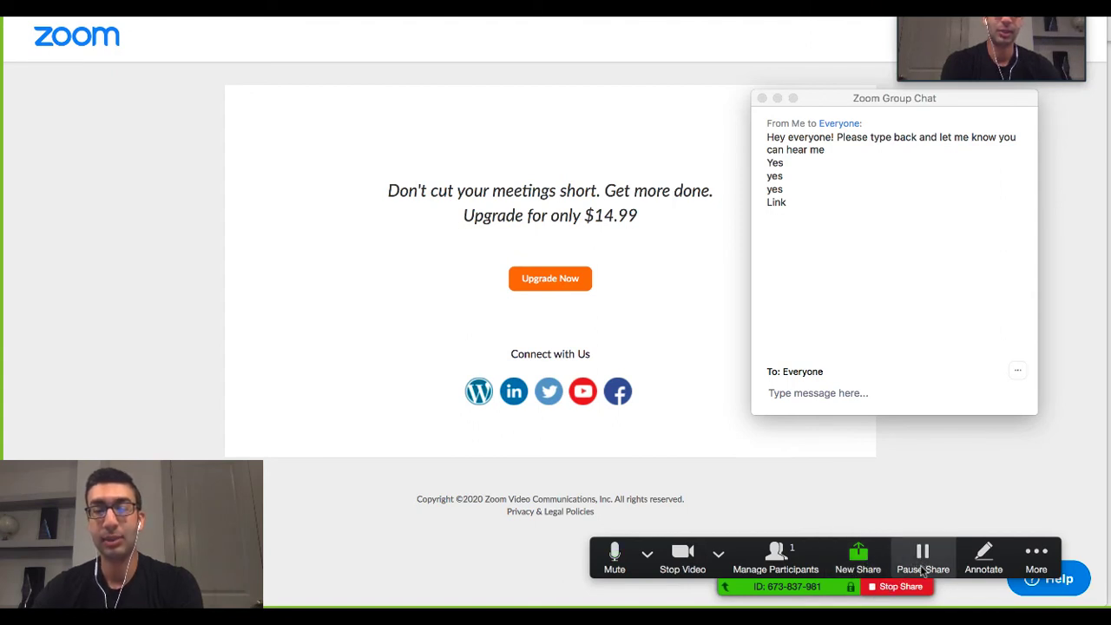
pyautogui.click(885, 588)
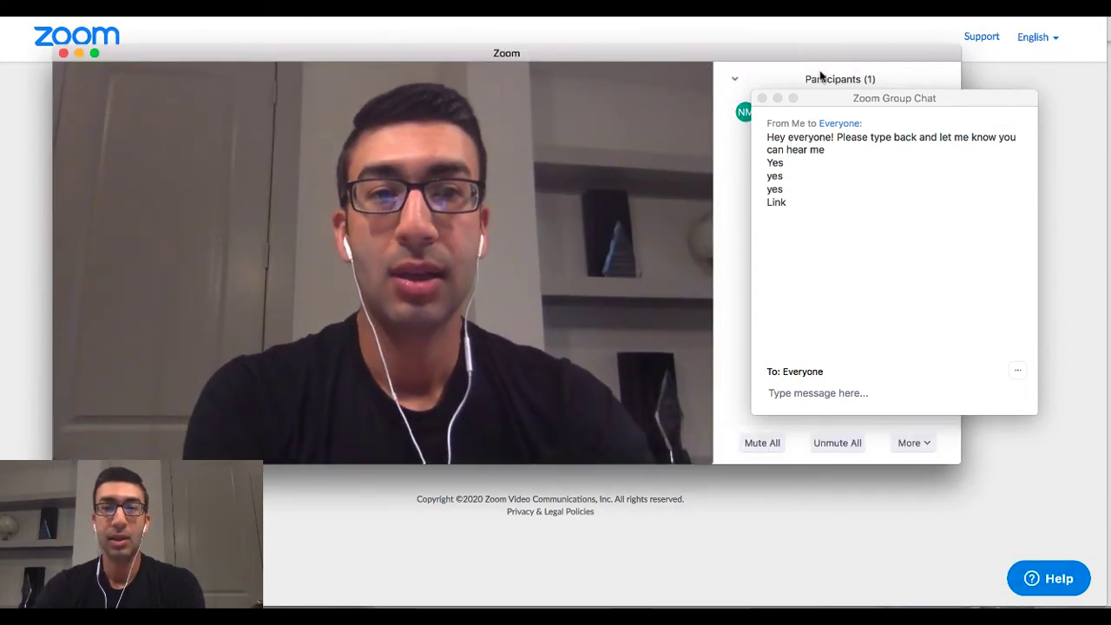
pyautogui.moveTo(816, 99); pyautogui.dragTo(858, 98)
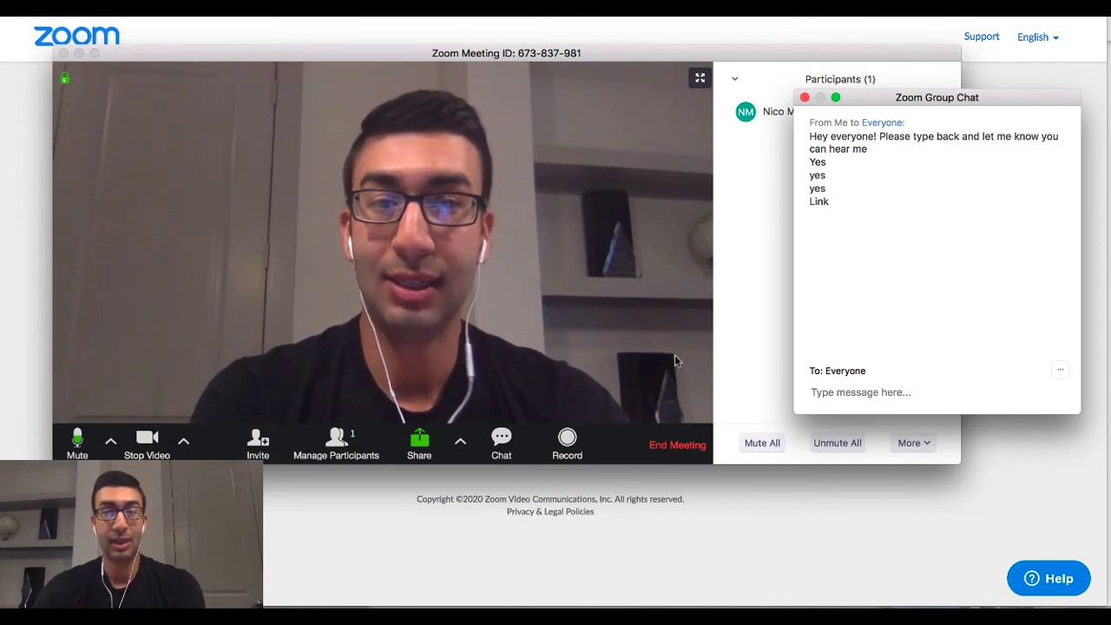
pyautogui.click(681, 446)
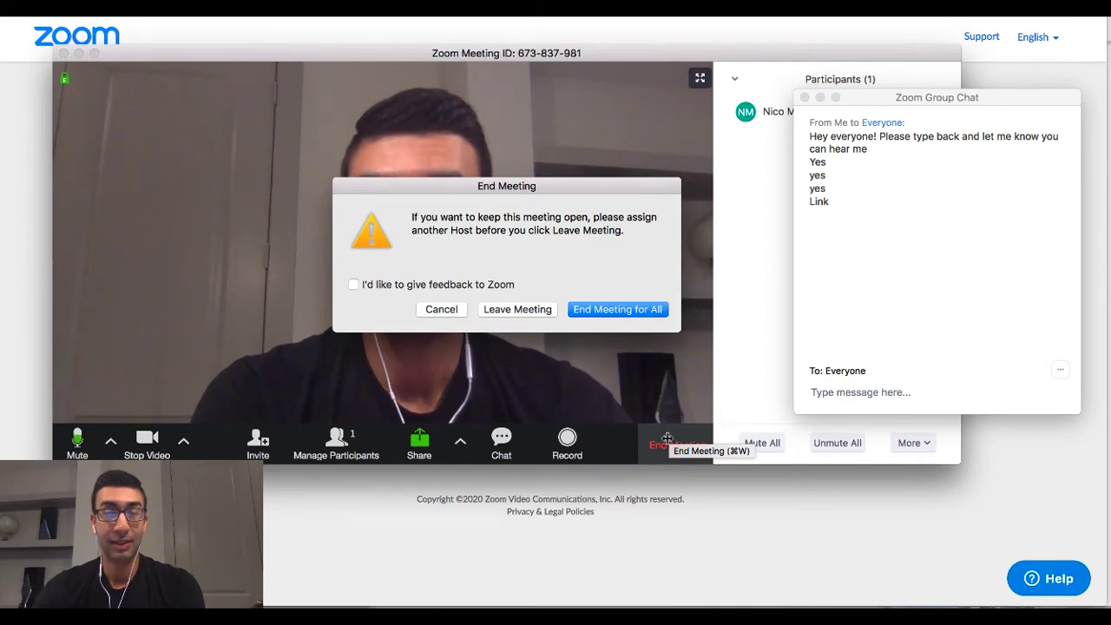
pyautogui.moveTo(563, 183); pyautogui.dragTo(760, 172)
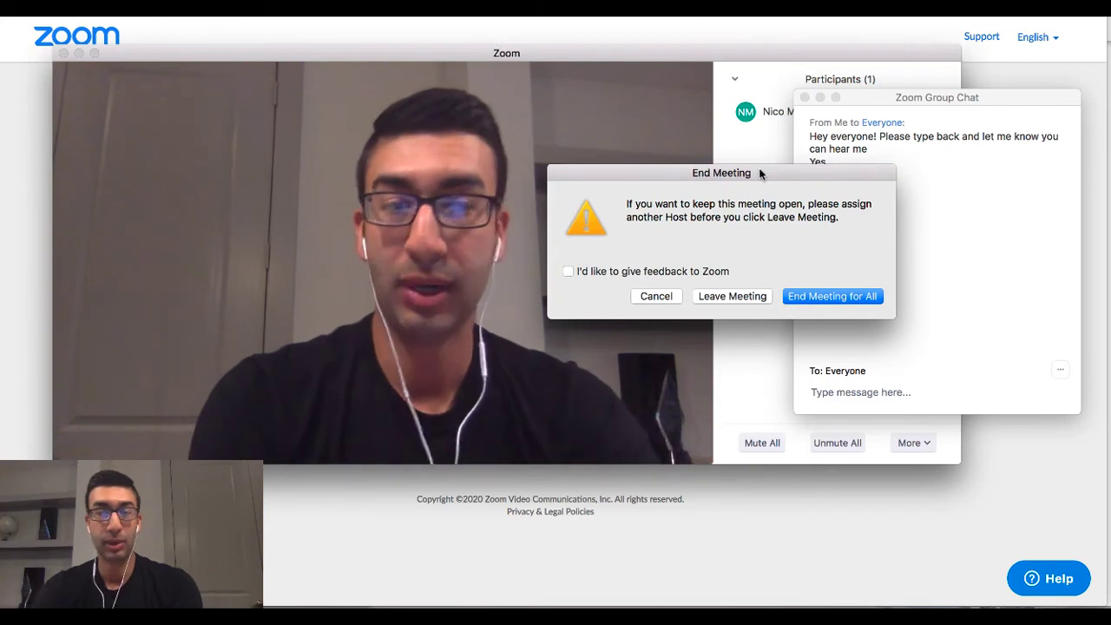
pyautogui.moveTo(673, 373)
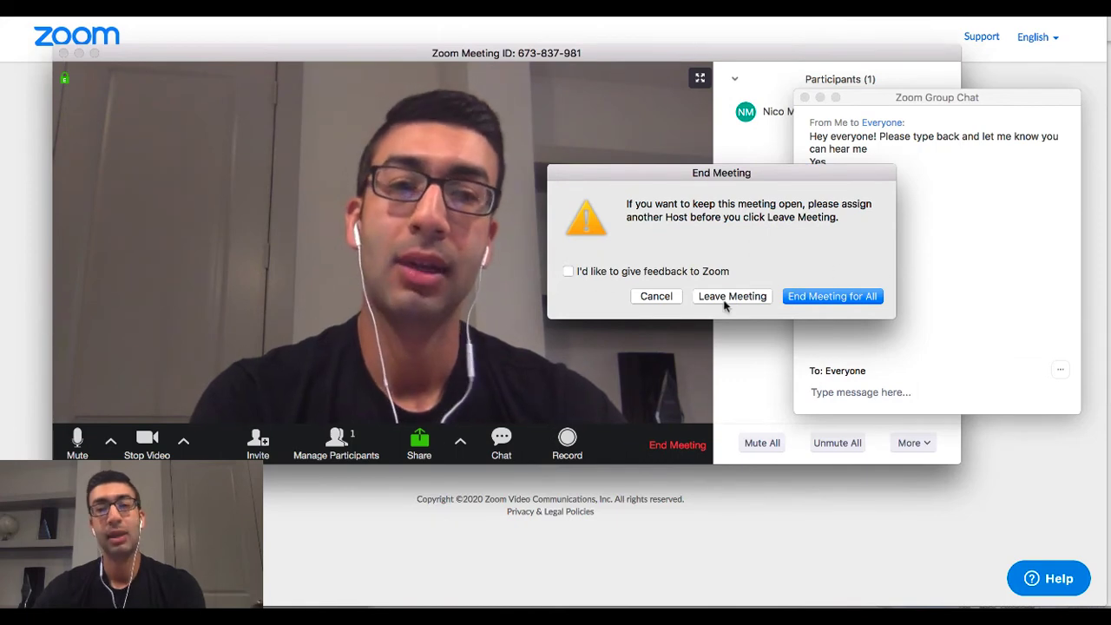
pyautogui.click(828, 297)
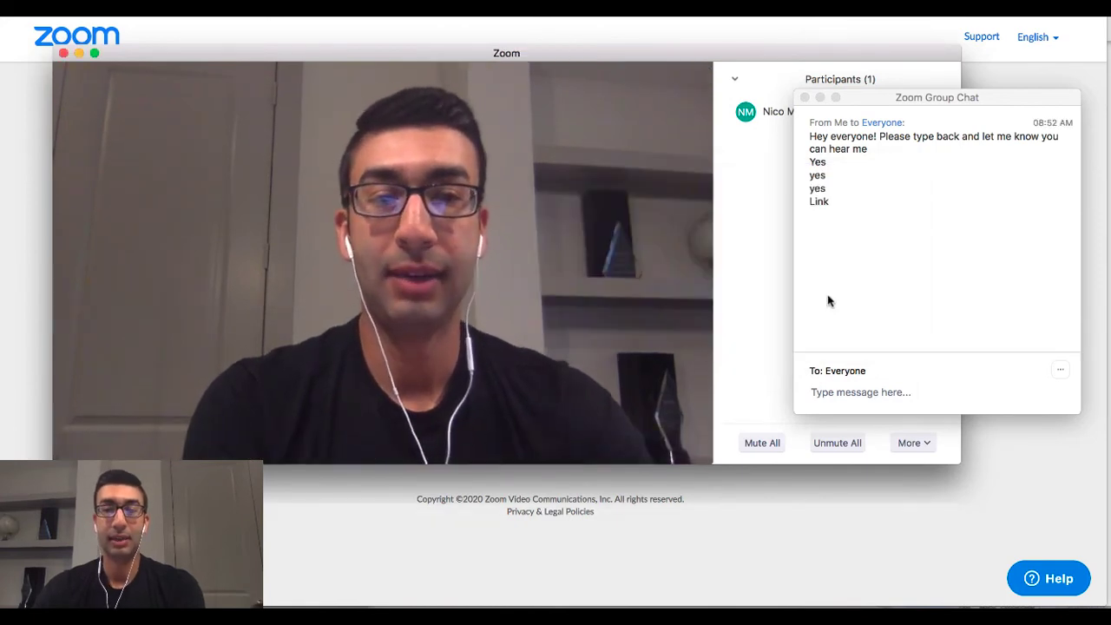